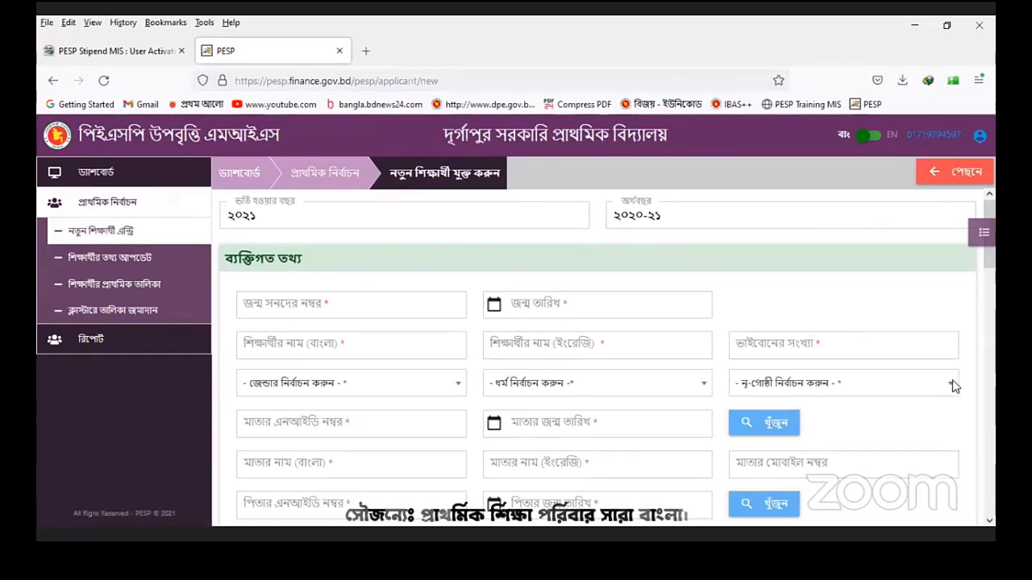
scroll(955, 387, "down", 1)
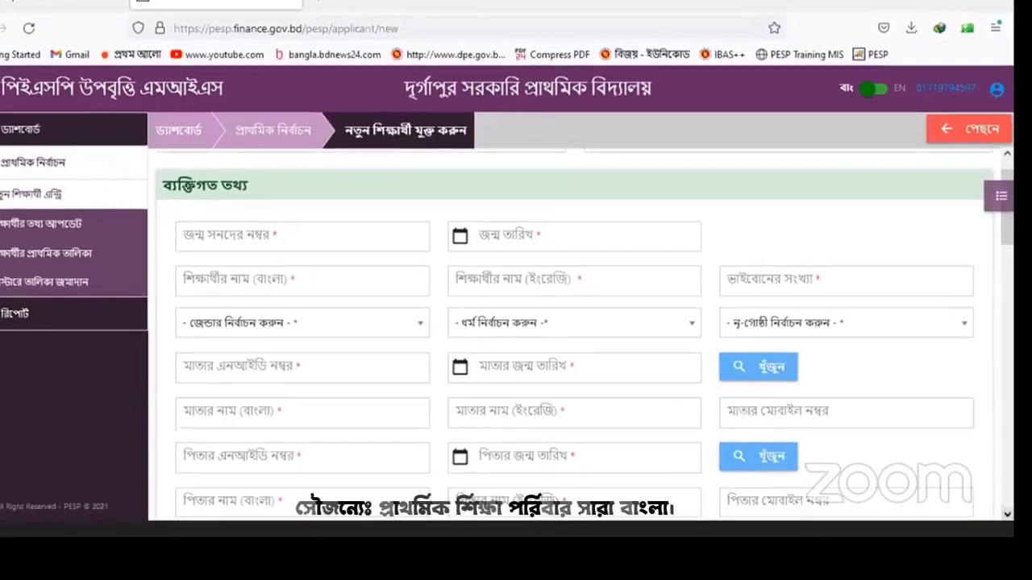
scroll(575, 347, "down", 1)
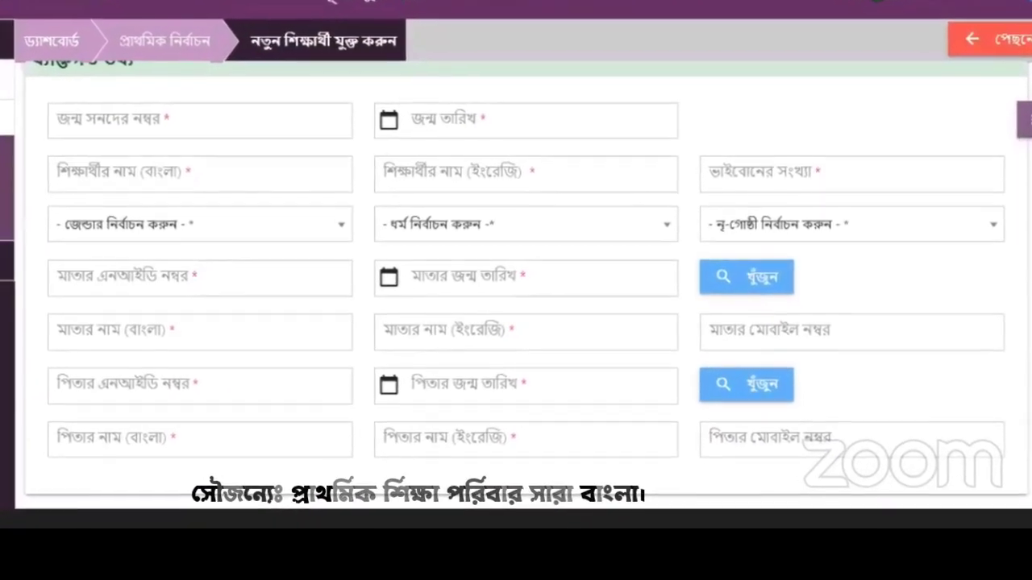
scroll(524, 283, "up", 1)
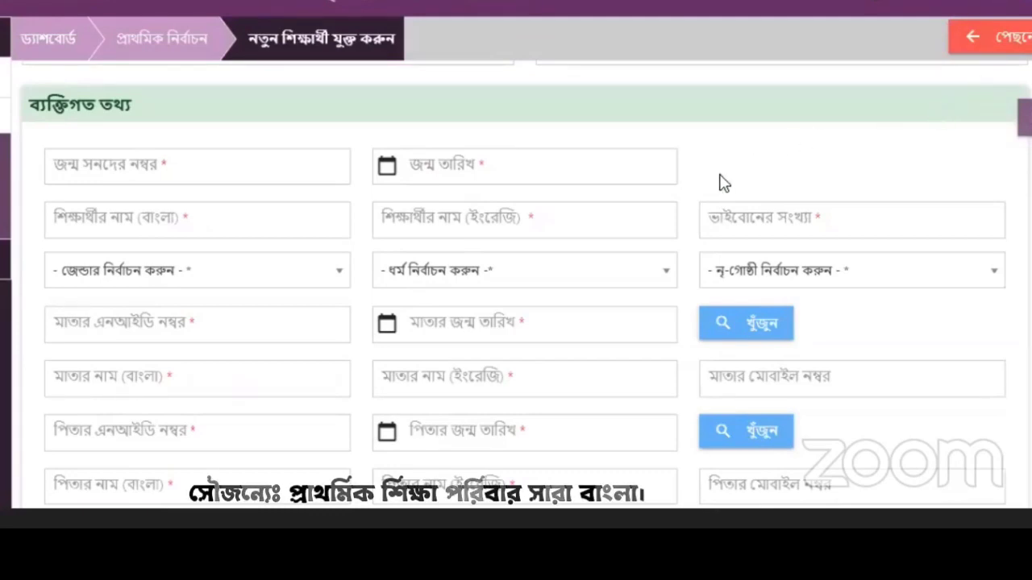
left_click(238, 439)
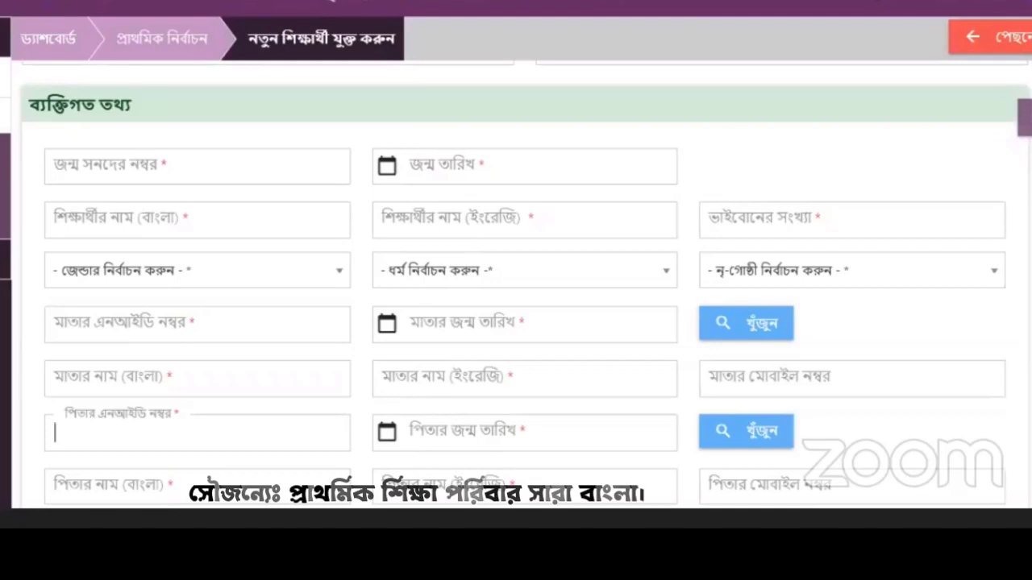
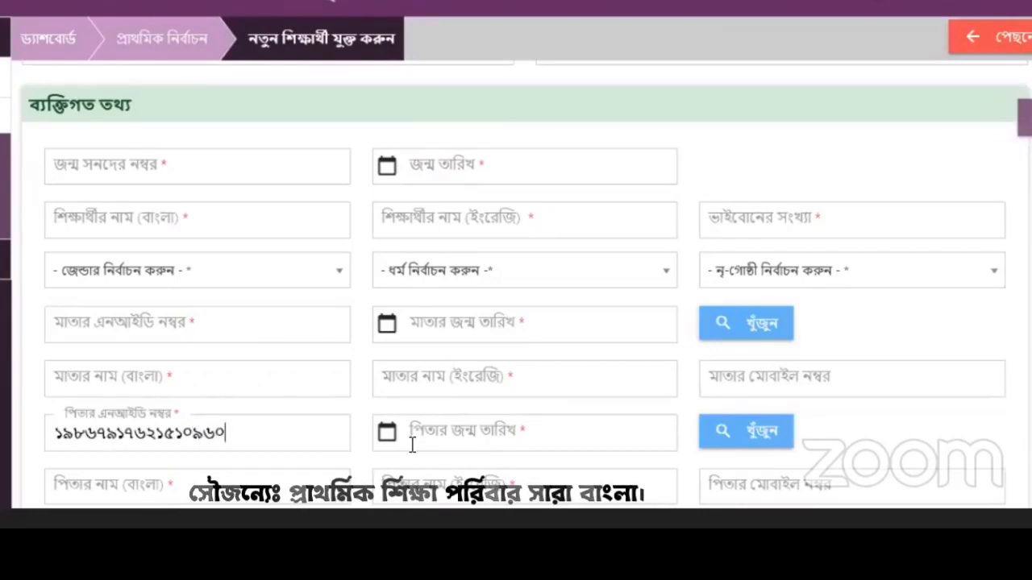
left_click(444, 431)
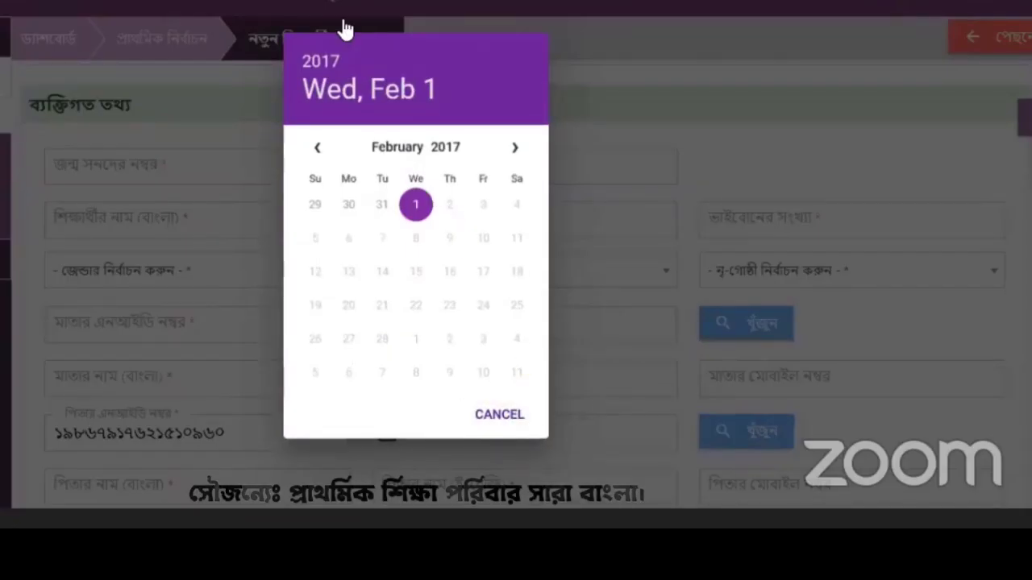
left_click(321, 61)
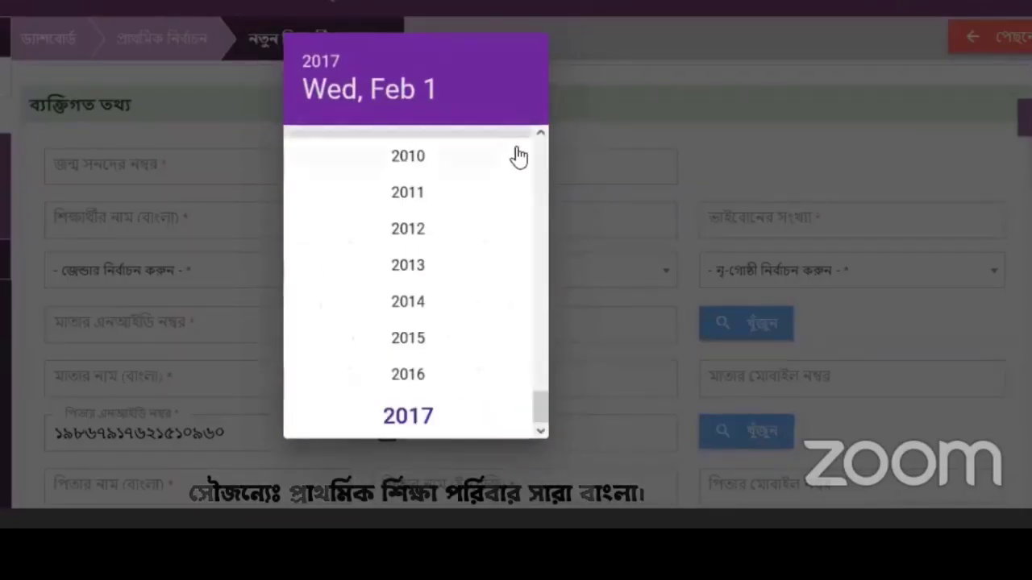
scroll(542, 161, "up", 6)
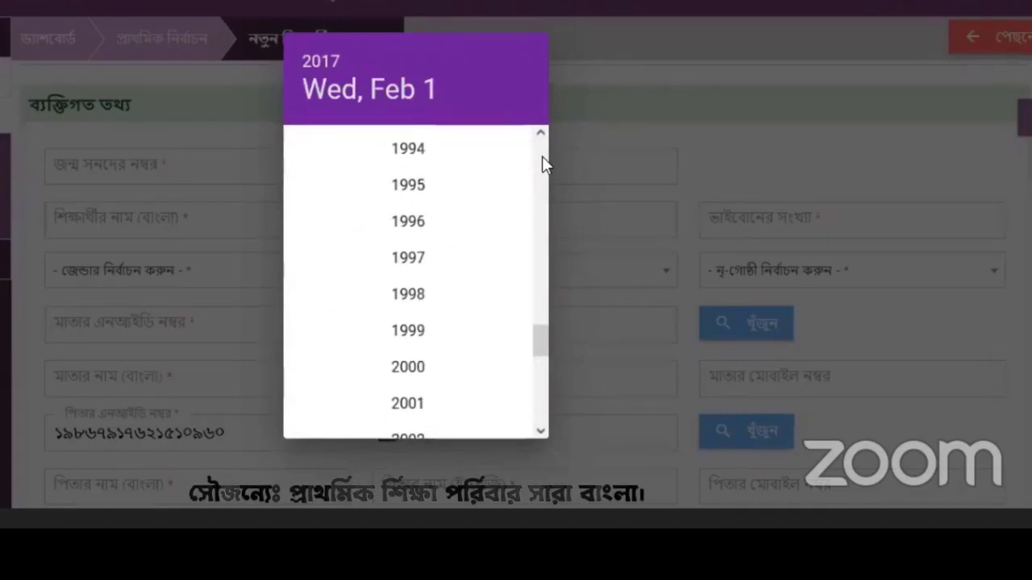
scroll(542, 161, "up", 3)
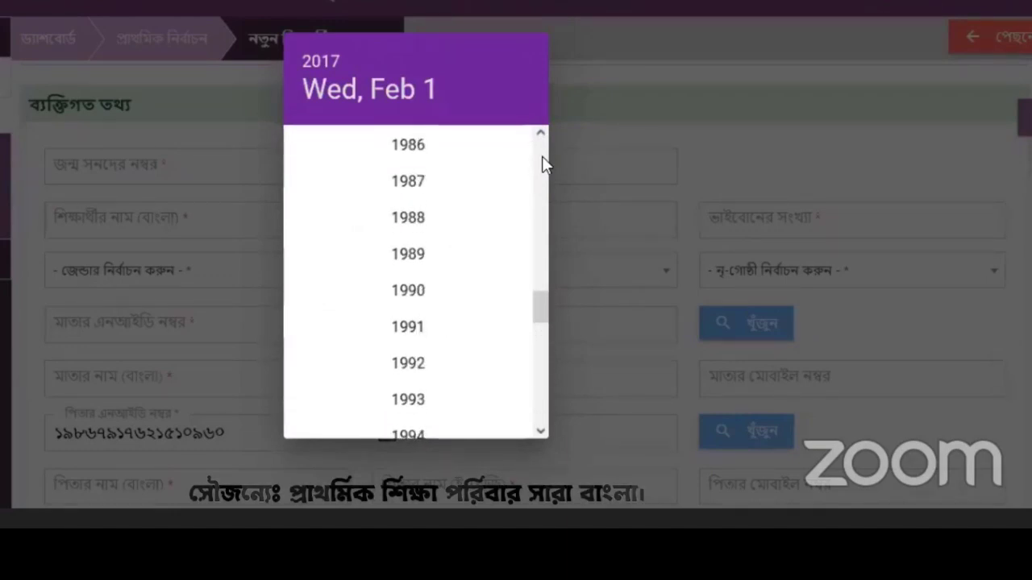
left_click(453, 153)
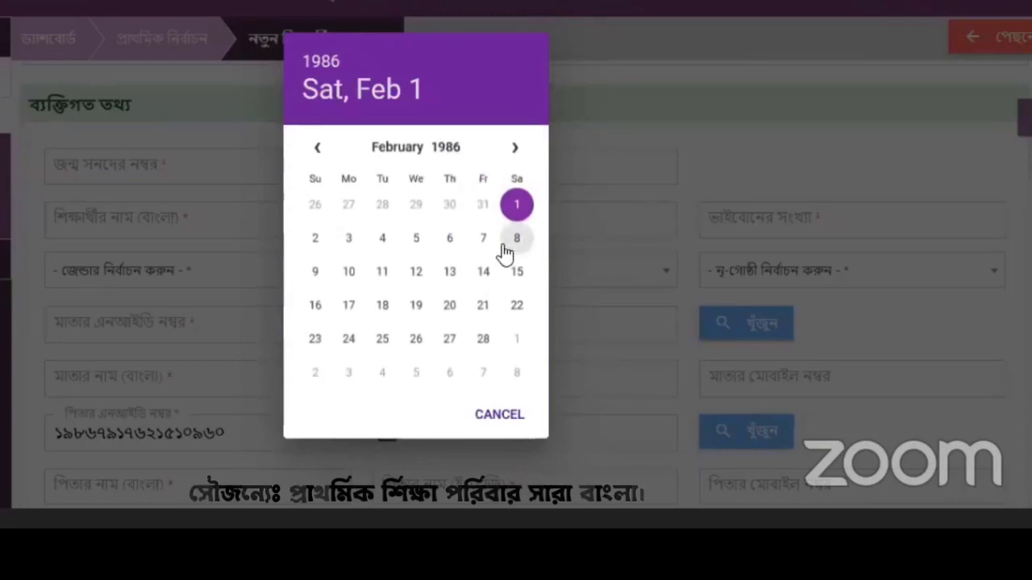
left_click(511, 150)
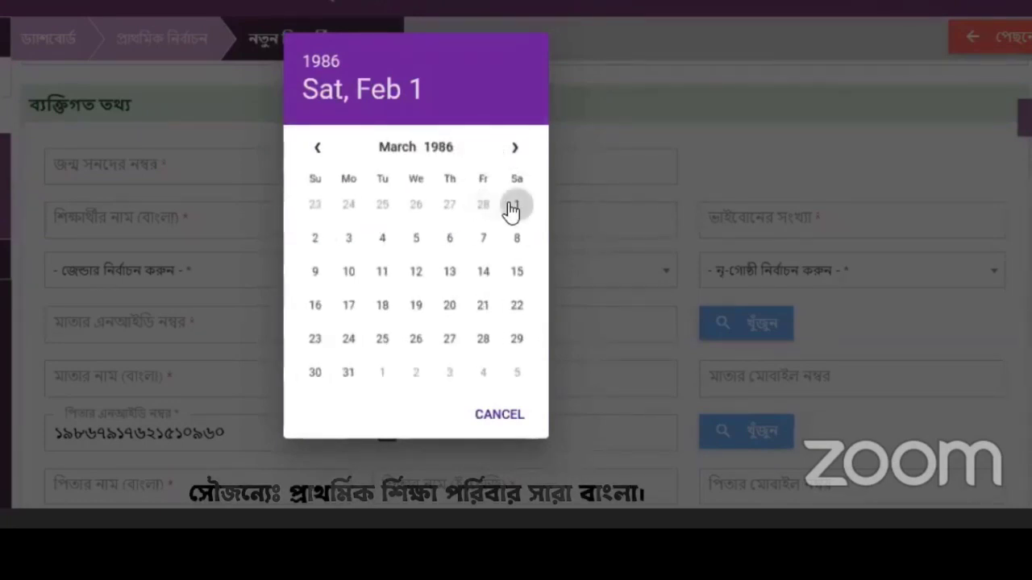
left_click(511, 207)
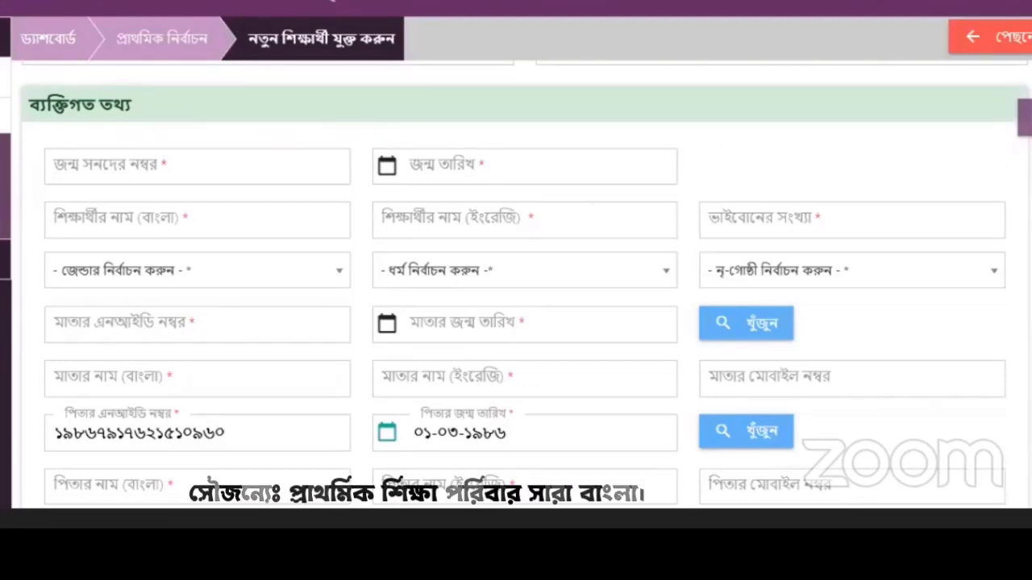
Step: Fetch the father's Bangla and English names from his NID with খুঁজুন, then enter his mobile number
scroll(854, 364, "down", 3)
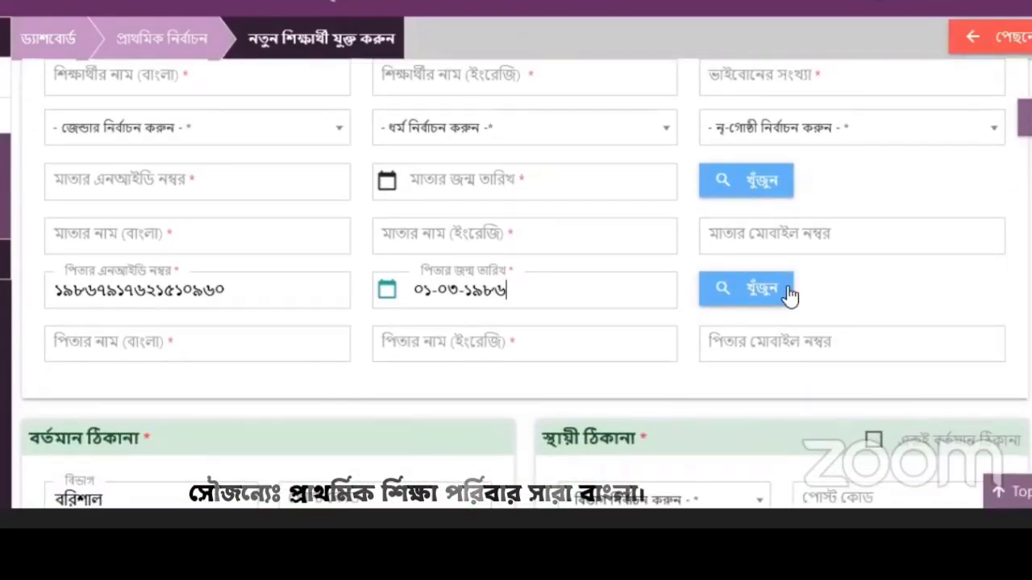
left_click(746, 290)
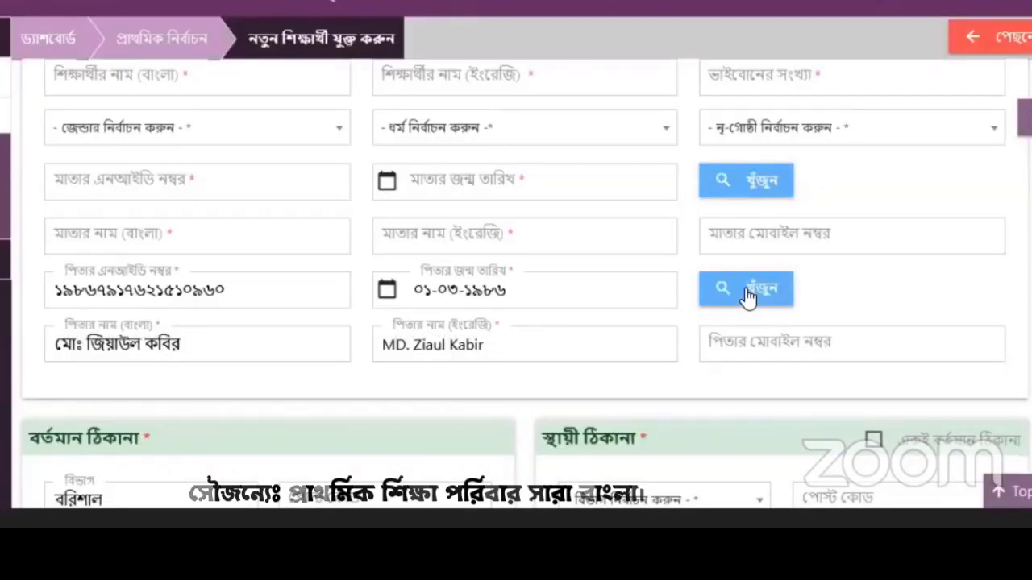
left_click(749, 341)
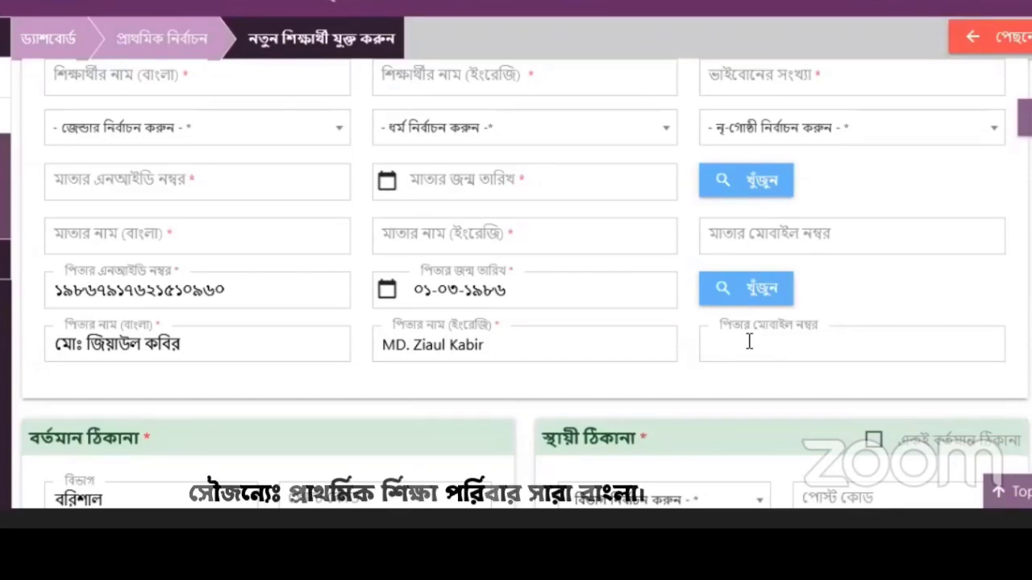
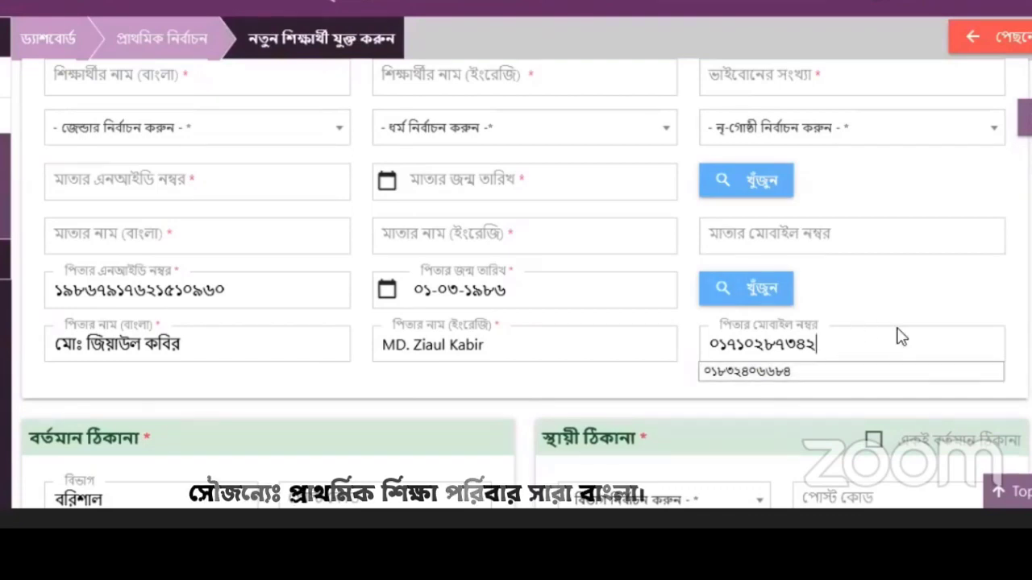
left_click(823, 386)
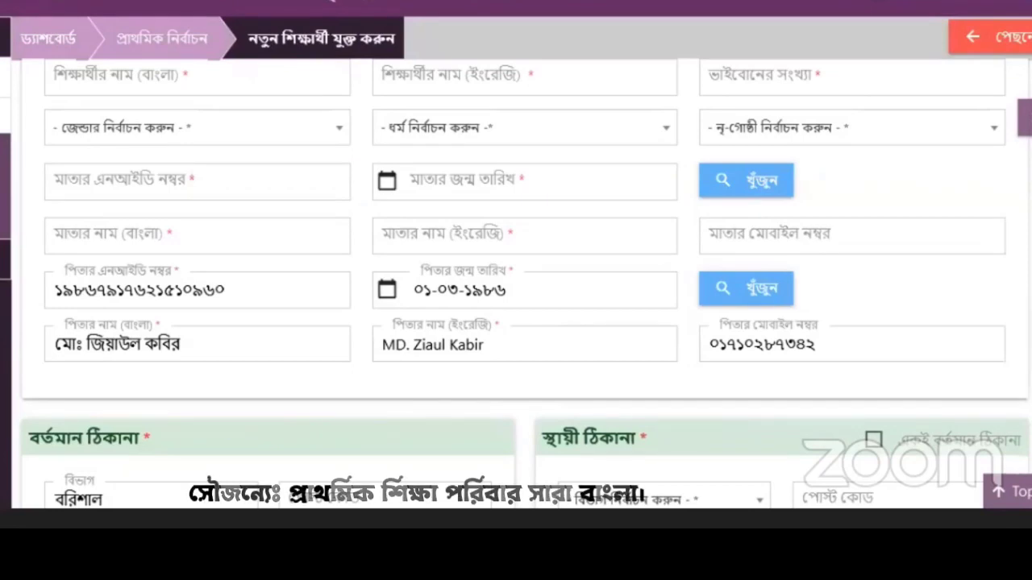
scroll(523, 283, "up", 3)
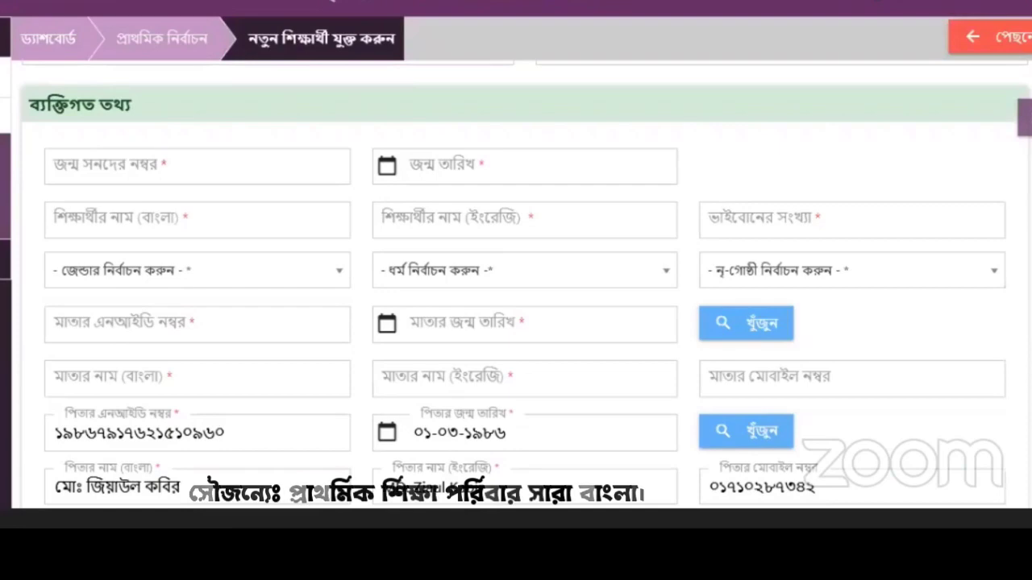
Step: Set the current address ward to 01 and post code to ৩৪৪০
scroll(523, 282, "down", 5)
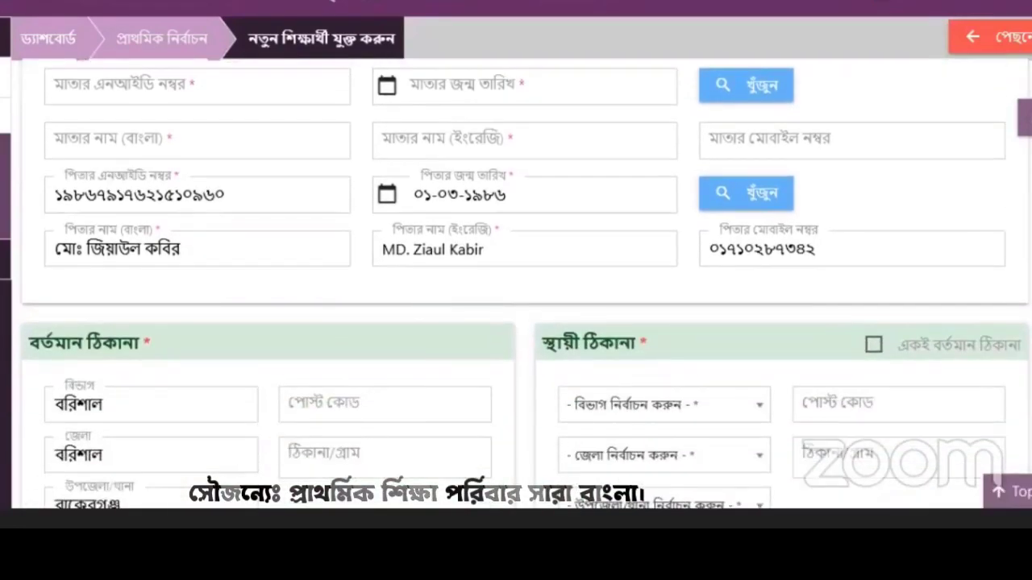
scroll(524, 282, "down", 4)
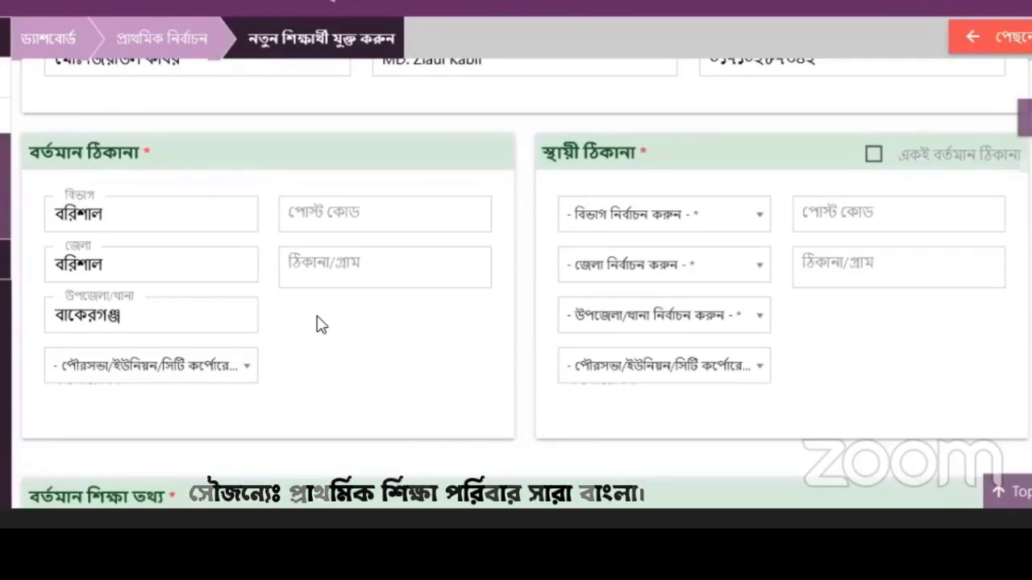
left_click(873, 154)
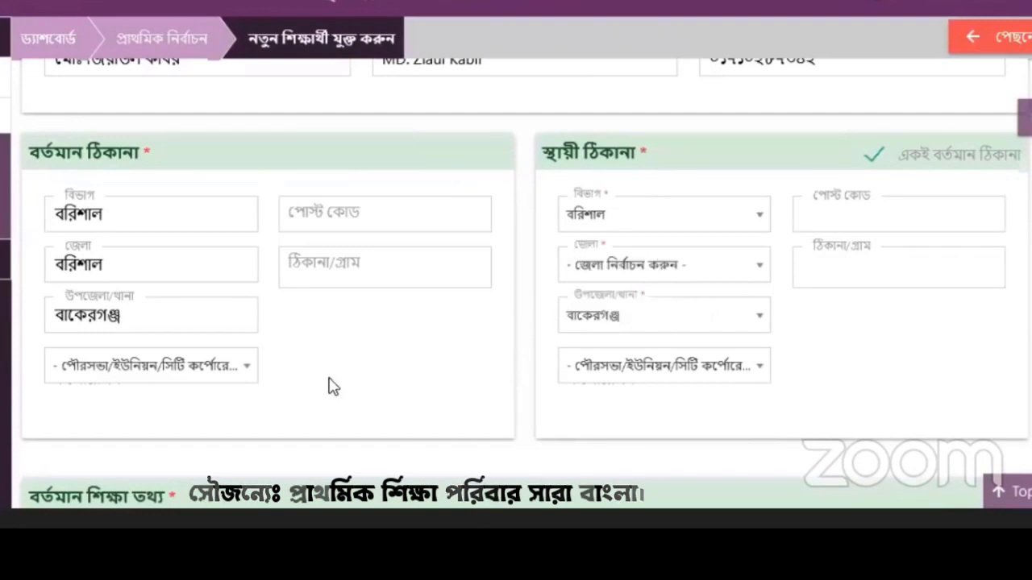
left_click(232, 379)
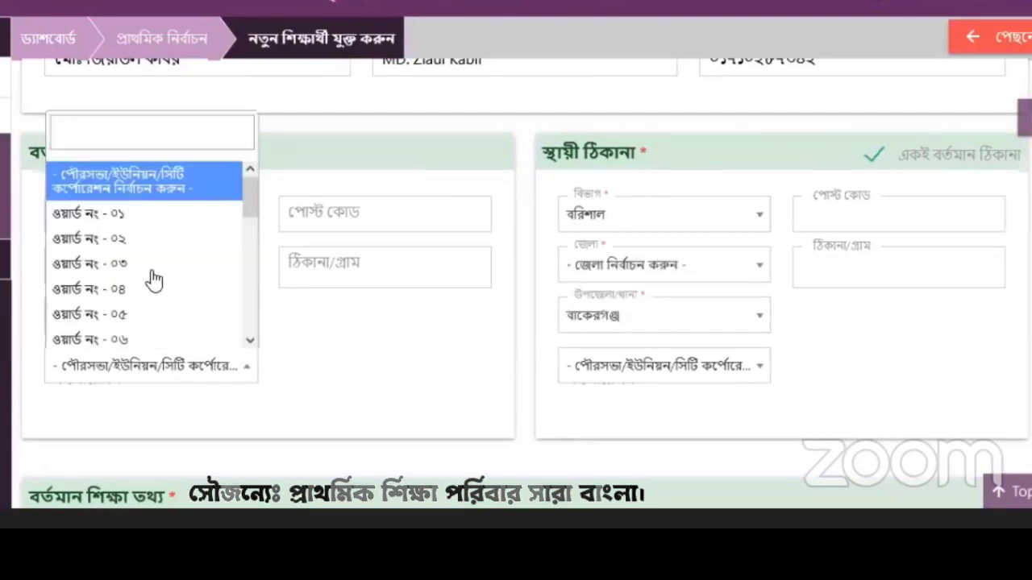
left_click(129, 216)
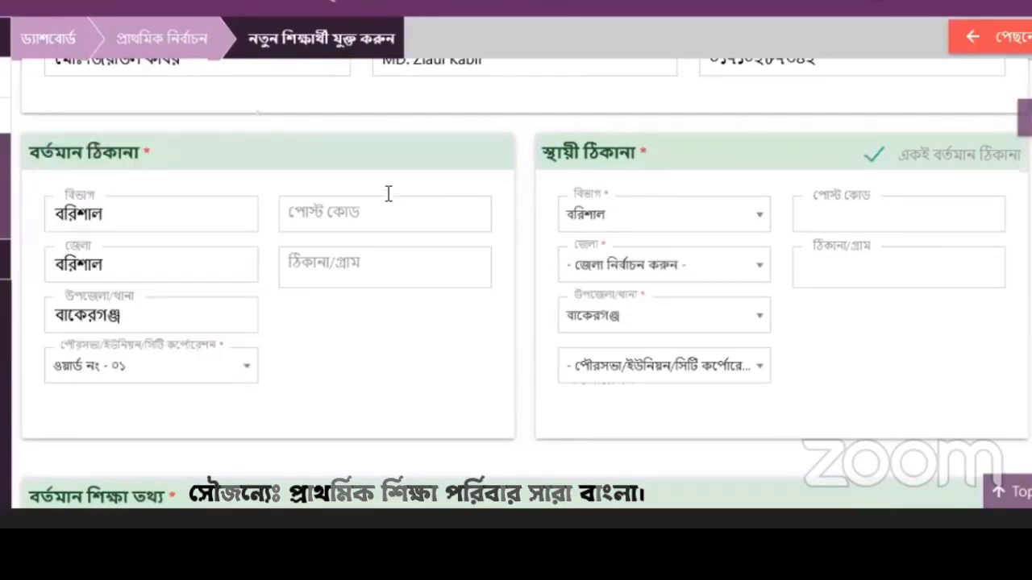
left_click(384, 206)
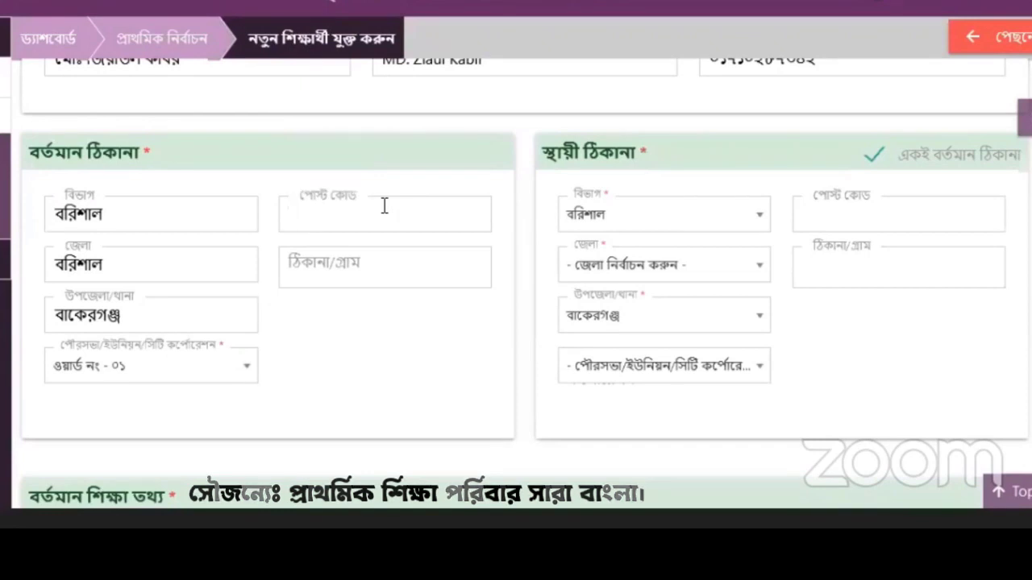
type("৩৪৪০")
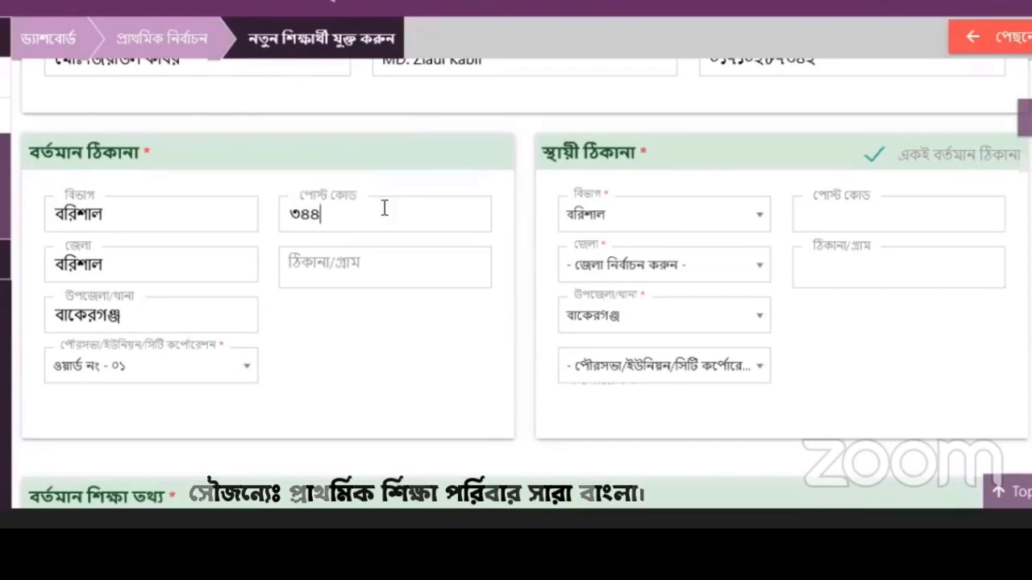
Step: Re-tick 'same as current address' so the permanent address copies the current one
left_click(375, 258)
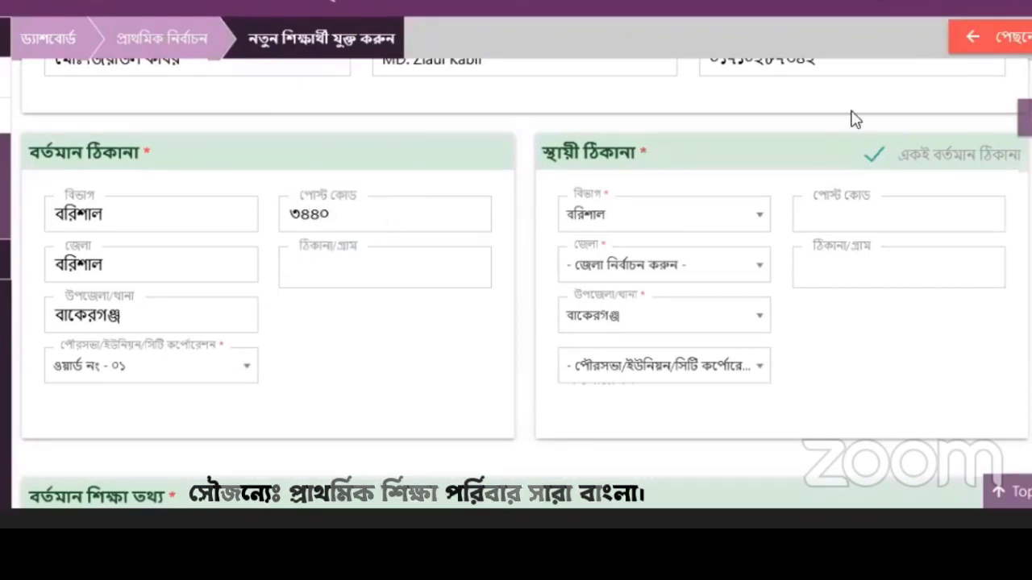
left_click(875, 156)
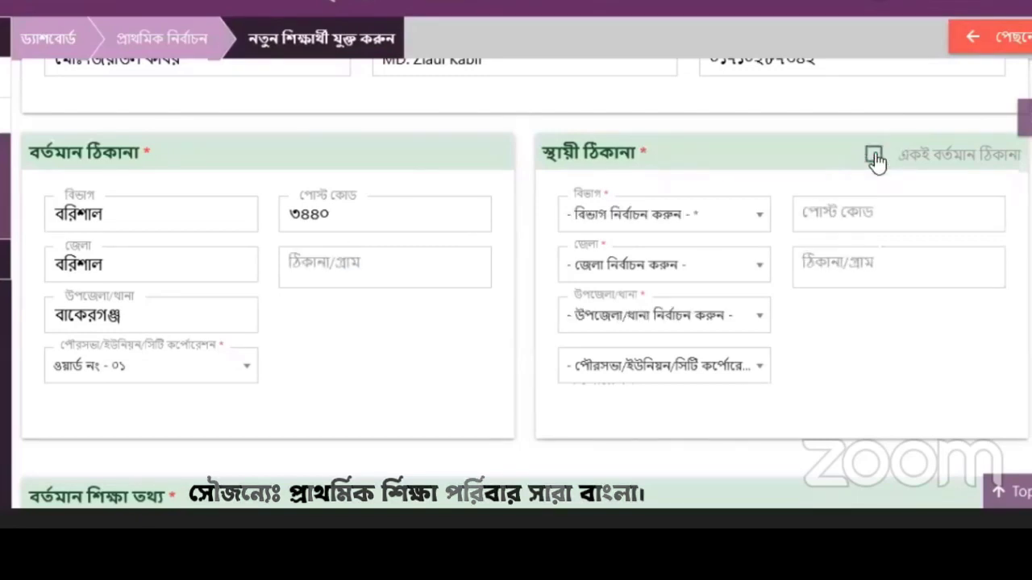
left_click(875, 156)
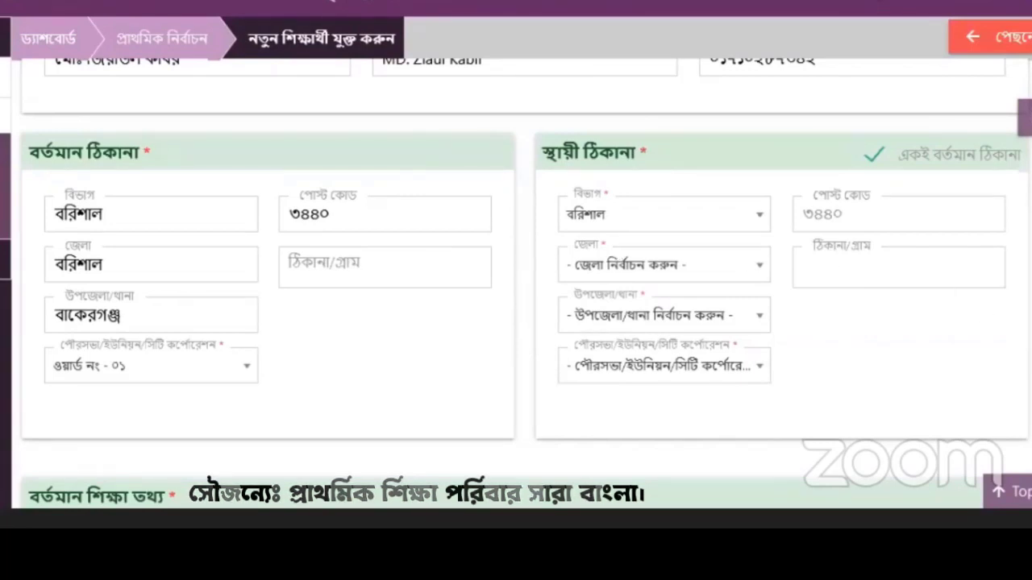
Step: Set class প্রথম শ্রেণি, shift প্রযোজ্য নয়, branch ক, and roll ৪
scroll(524, 282, "down", 4)
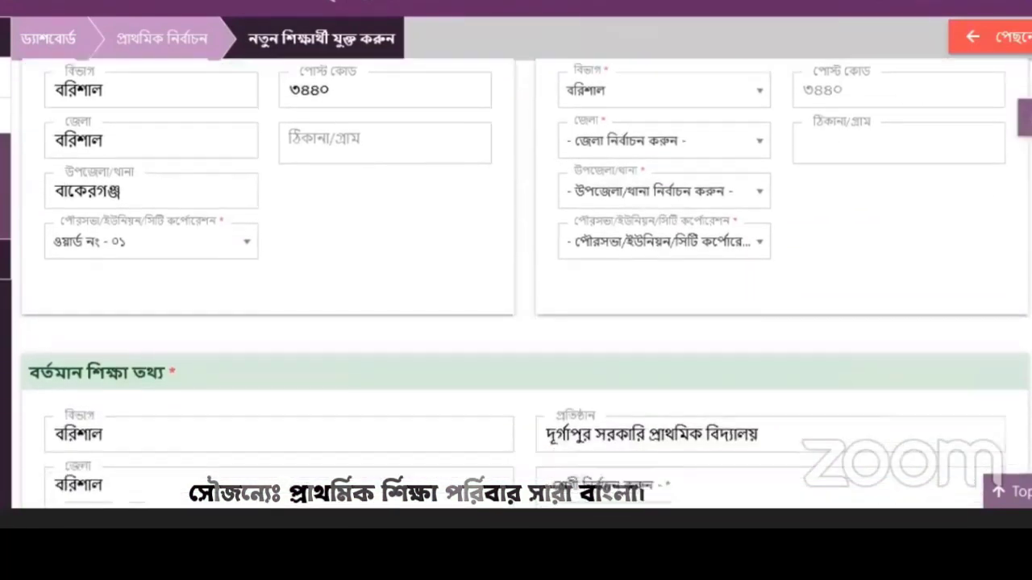
scroll(524, 282, "down", 2)
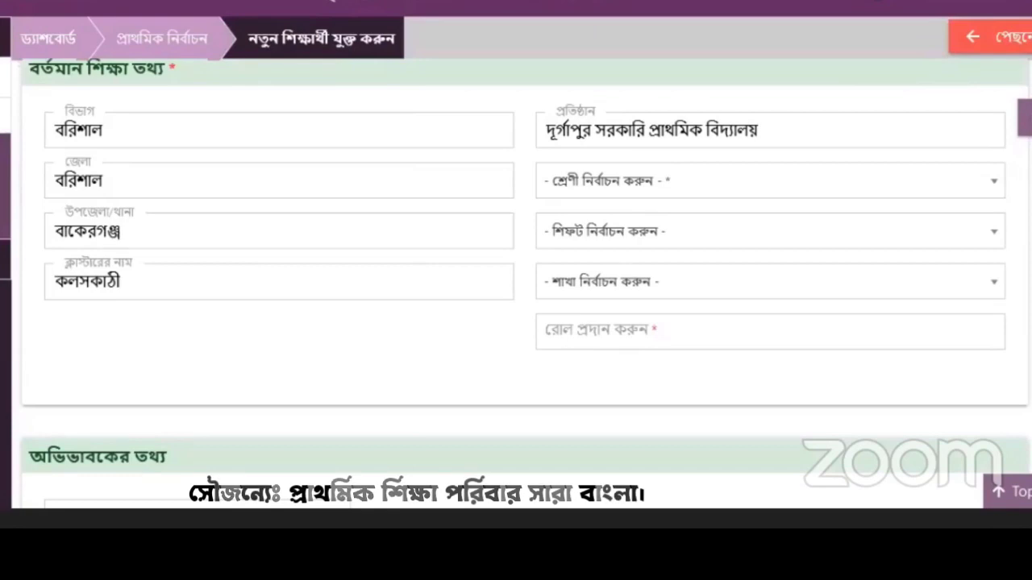
scroll(524, 282, "up", 1)
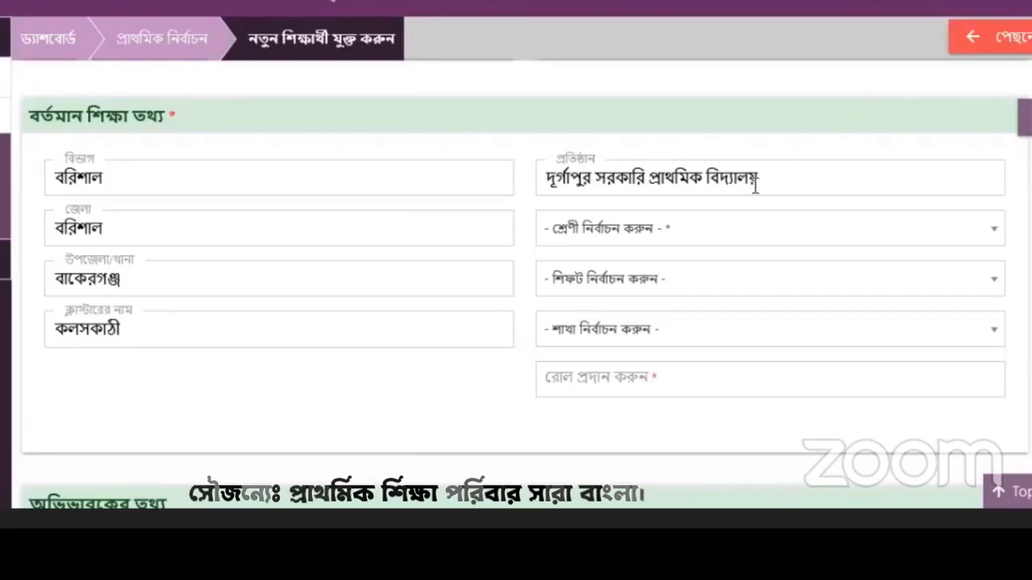
left_click(684, 236)
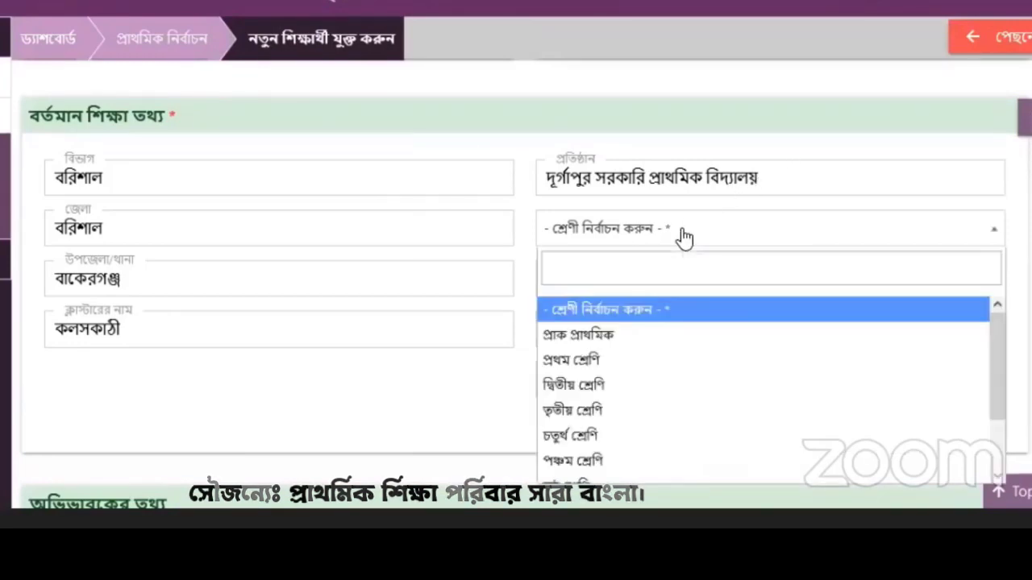
left_click(603, 364)
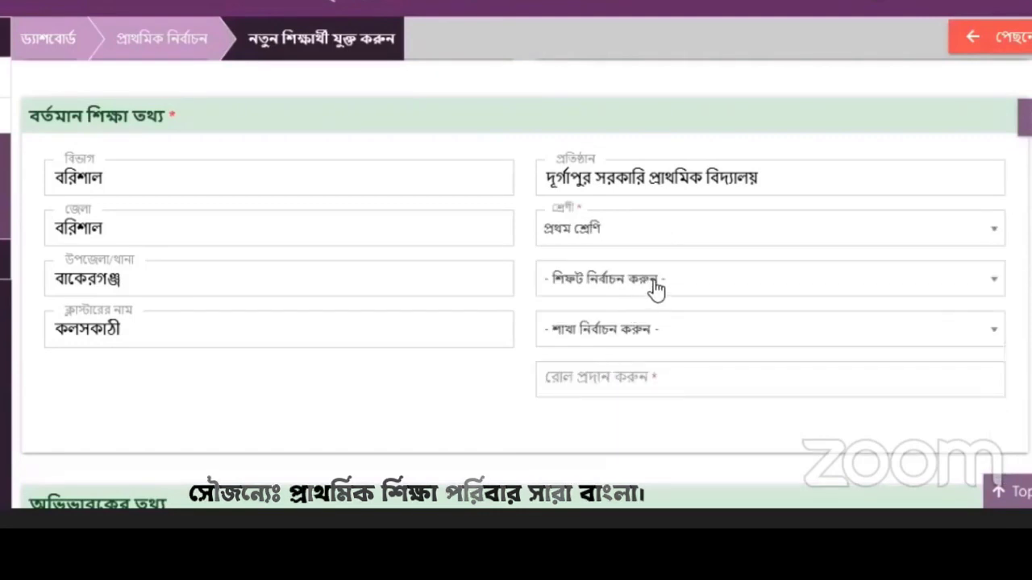
left_click(655, 288)
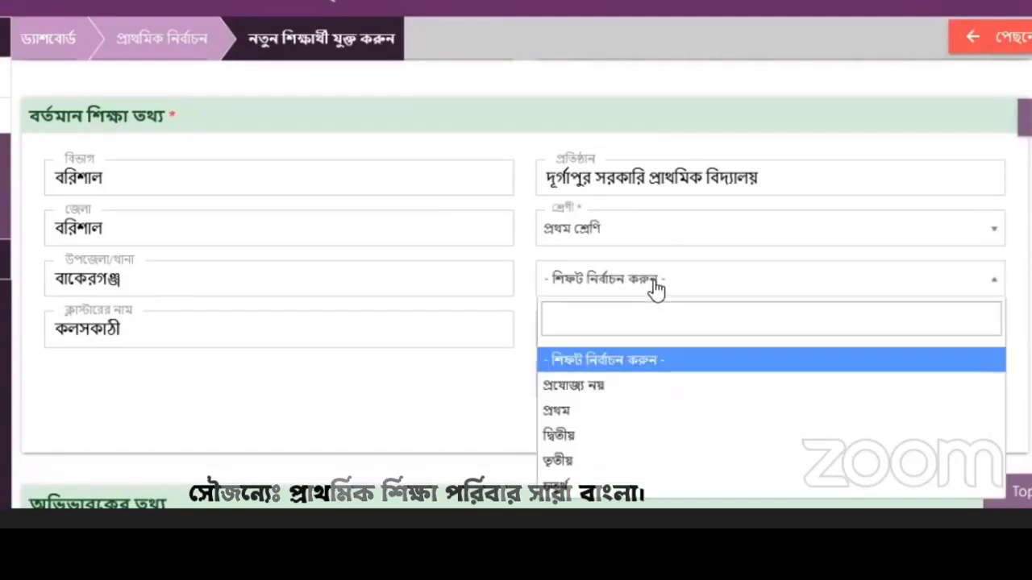
left_click(603, 387)
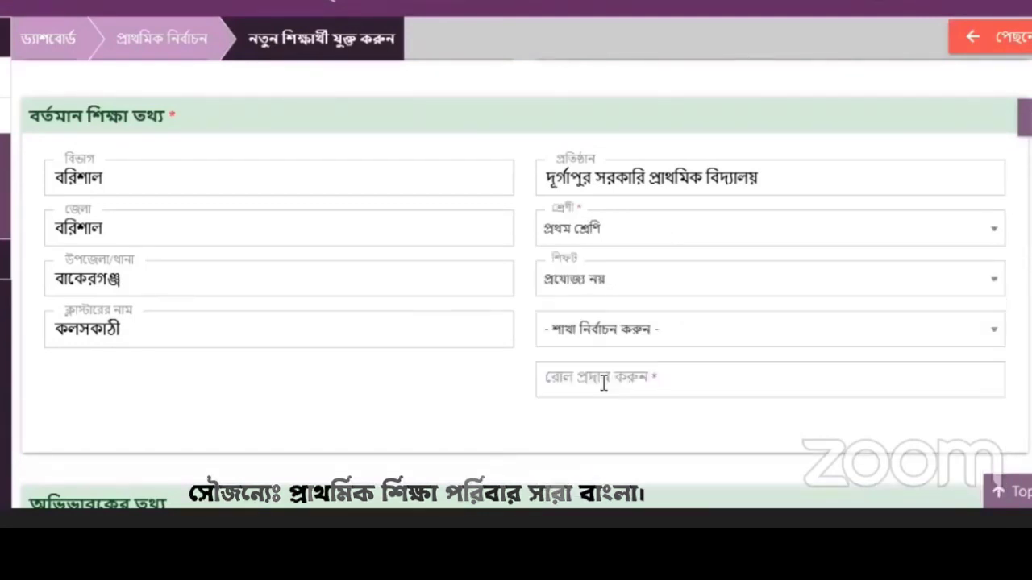
left_click(647, 335)
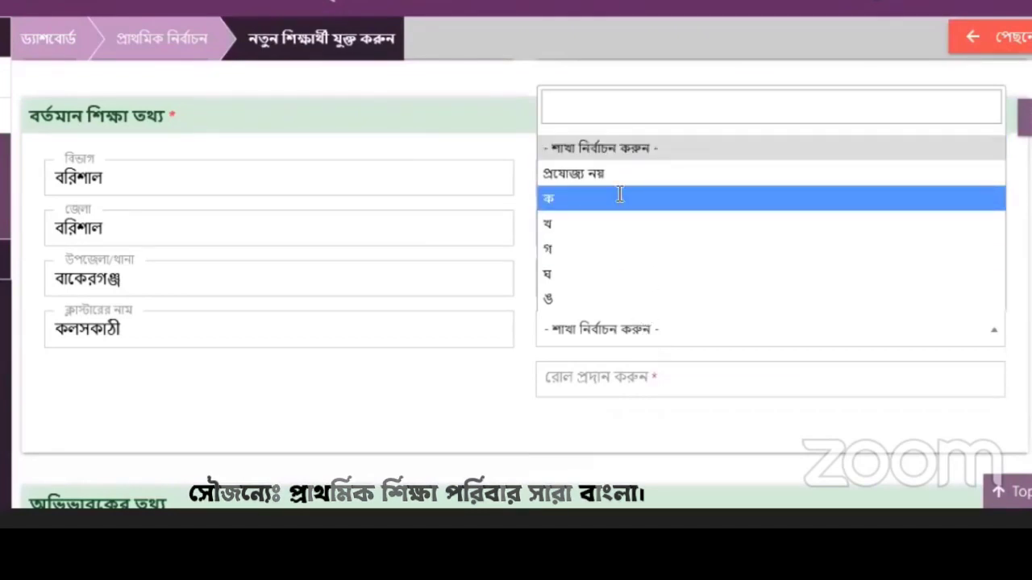
left_click(618, 199)
left_click(577, 376)
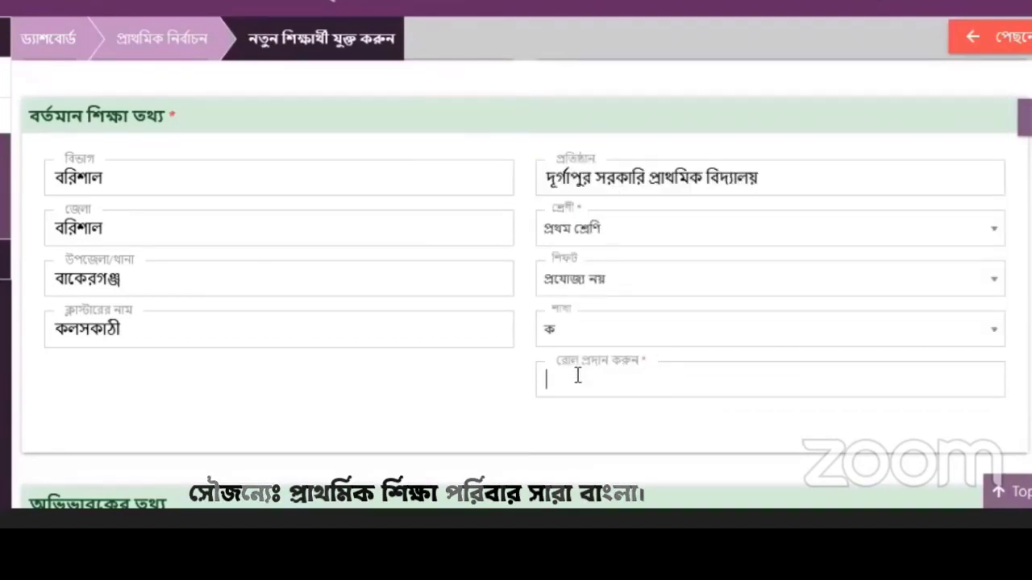
type("৪")
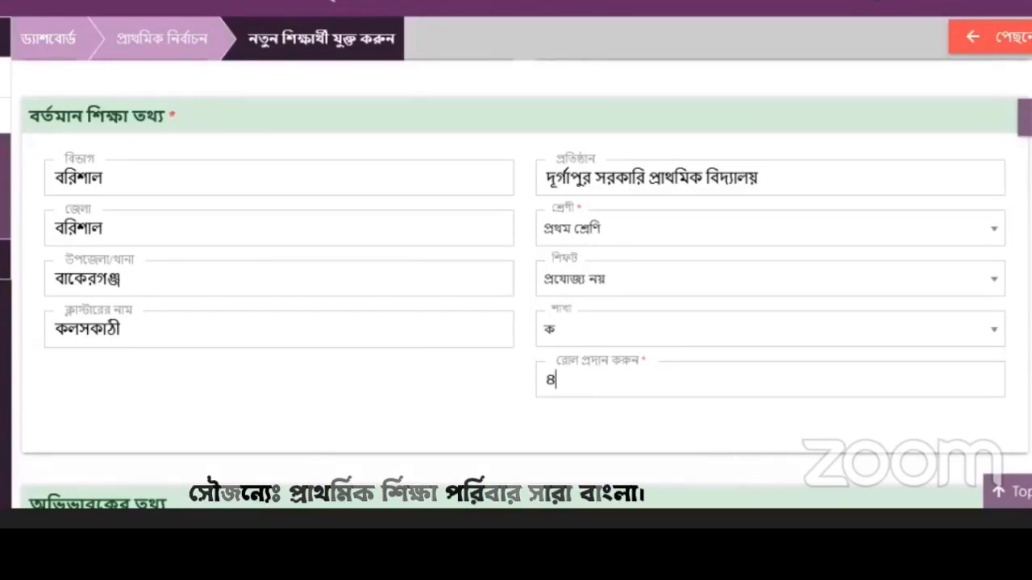
scroll(516, 283, "down", 4)
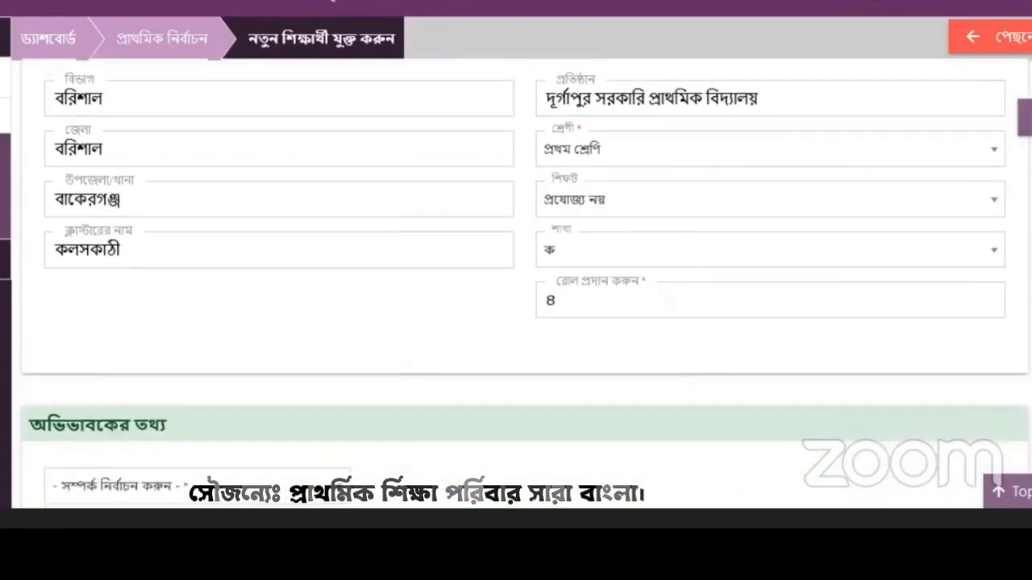
scroll(523, 294, "down", 2)
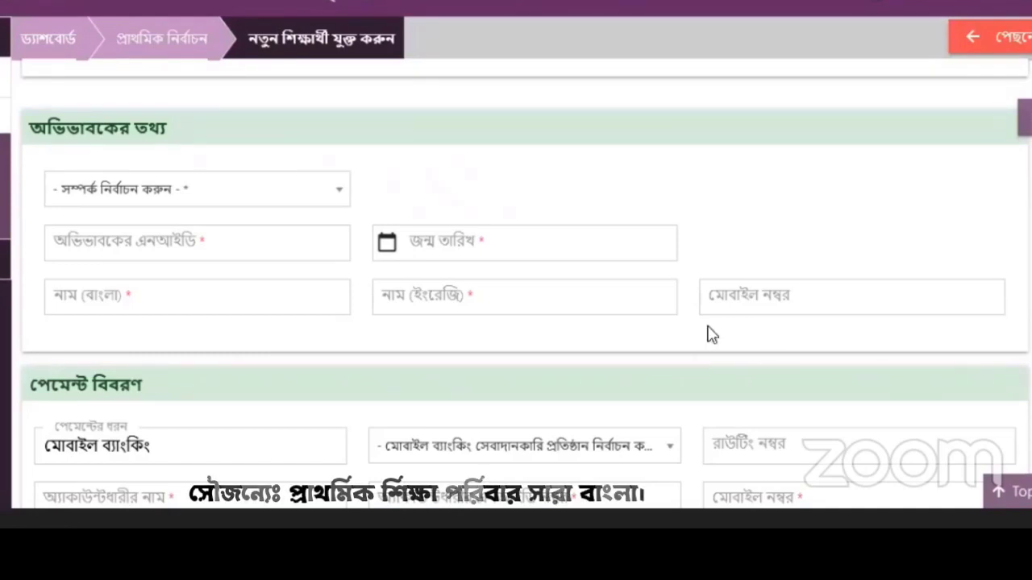
Step: Choose পিতা as guardian relationship so the father's details auto-fill the guardian fields
left_click(339, 193)
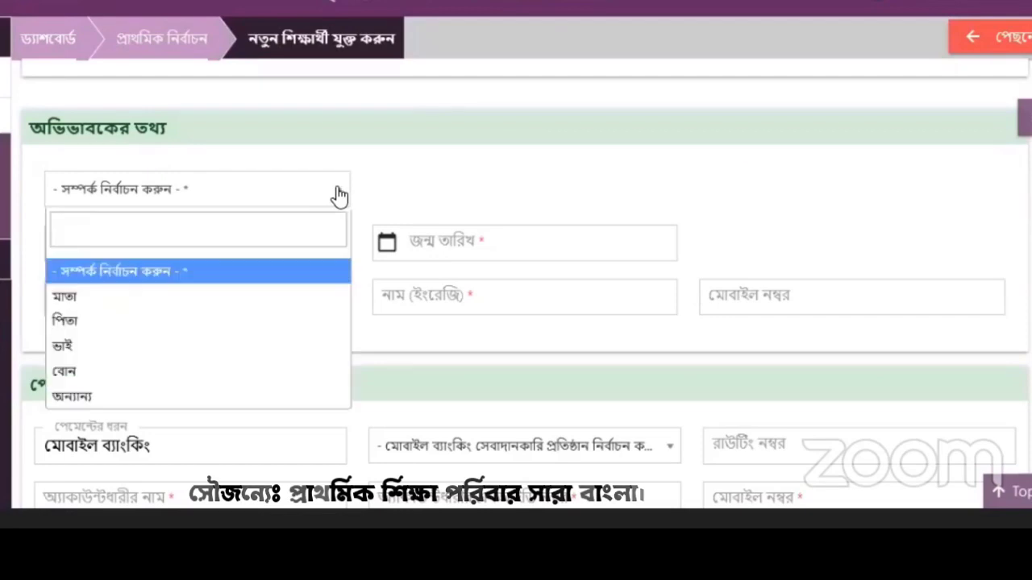
left_click(165, 300)
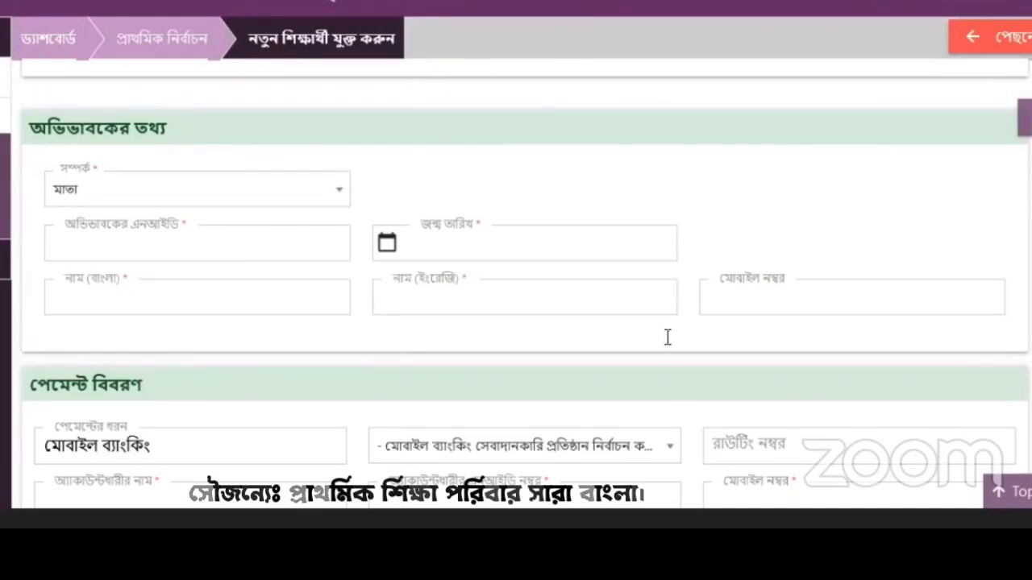
left_click(345, 199)
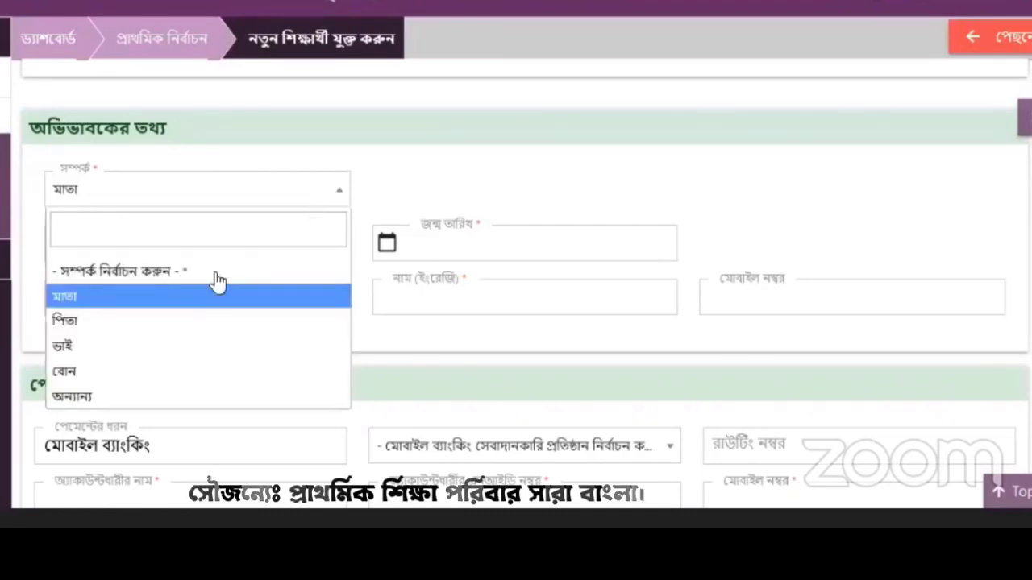
left_click(191, 321)
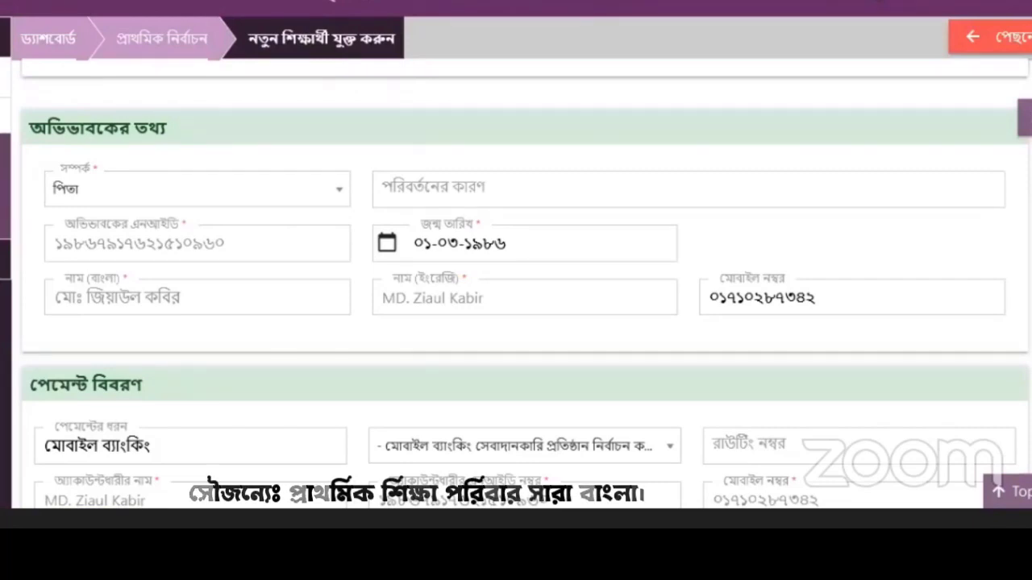
scroll(524, 282, "down", 2)
scroll(524, 282, "up", 2)
scroll(524, 282, "down", 1)
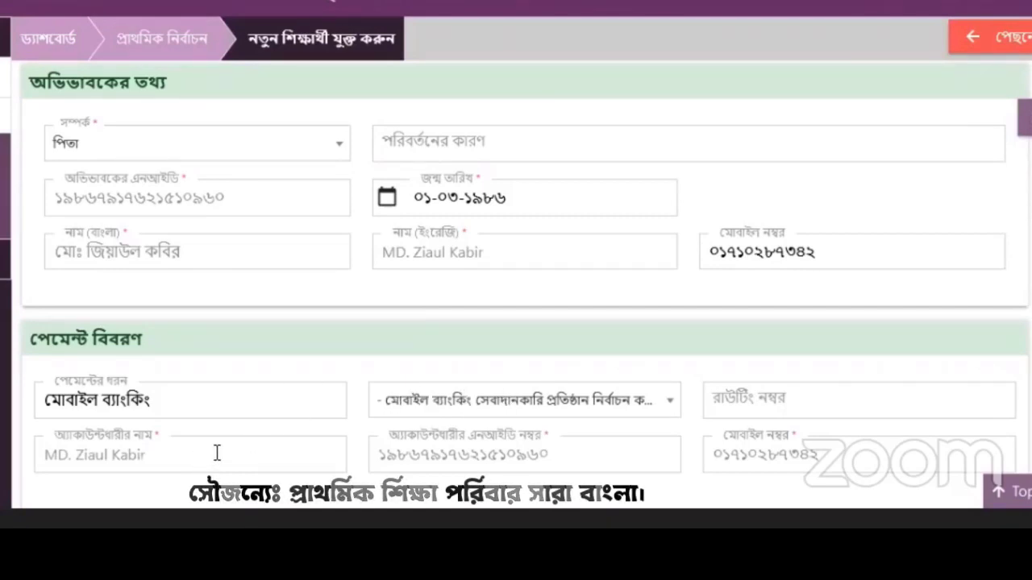
Step: Select বিকাশ as the mobile-banking provider and edit the guardian's mobile number
left_click(522, 399)
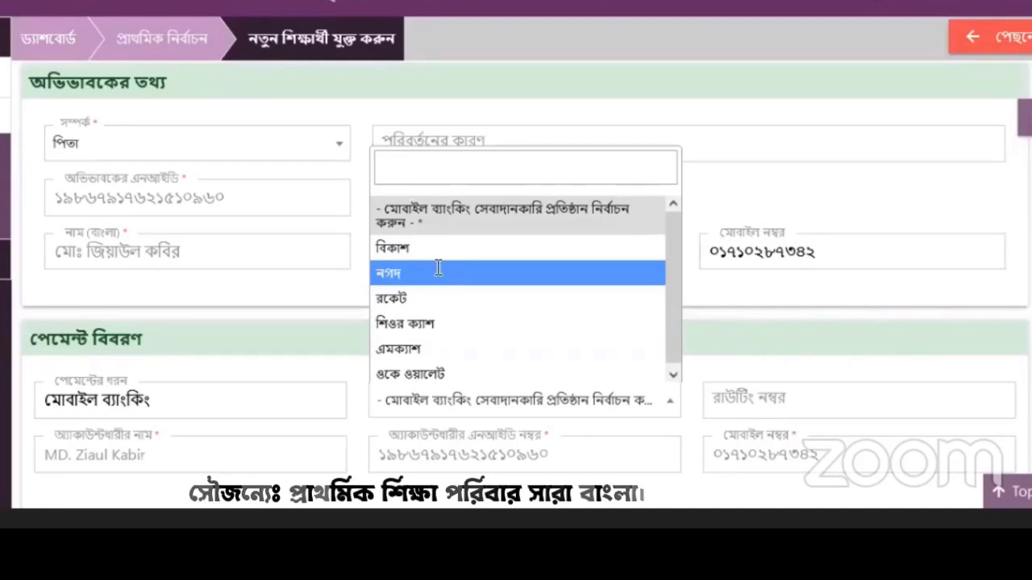
left_click(438, 271)
left_click(445, 406)
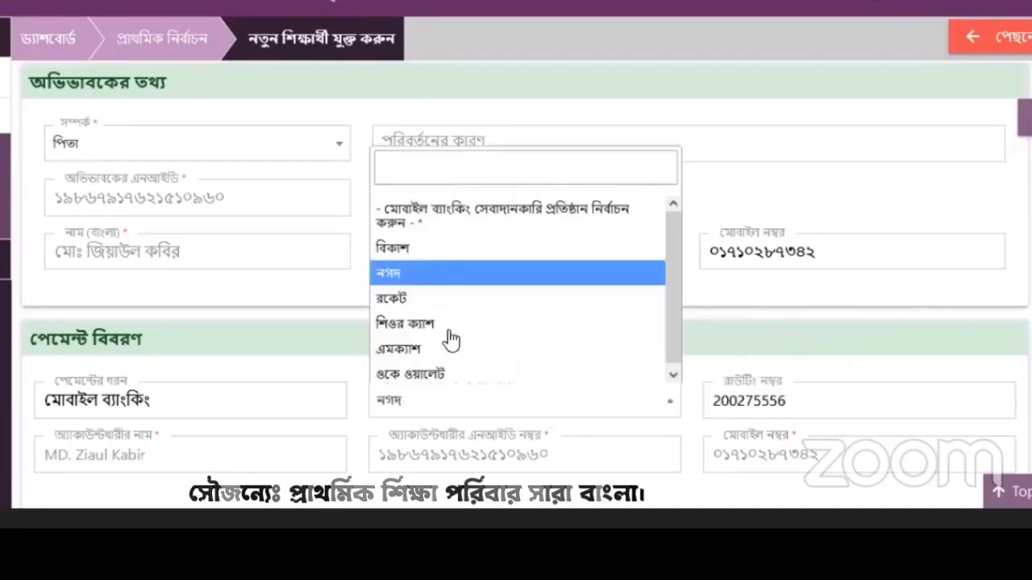
left_click(444, 246)
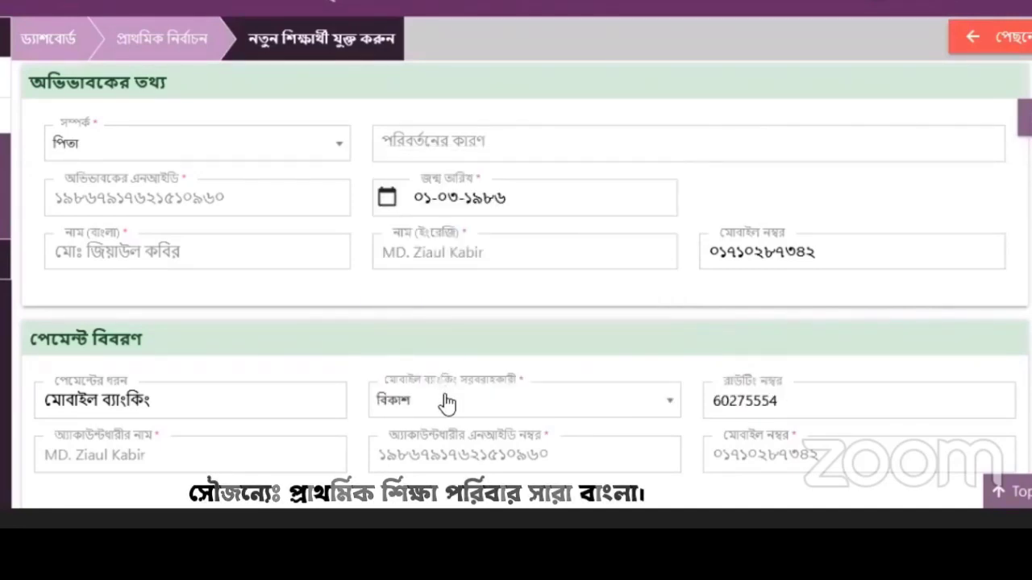
left_click(444, 397)
left_click(451, 301)
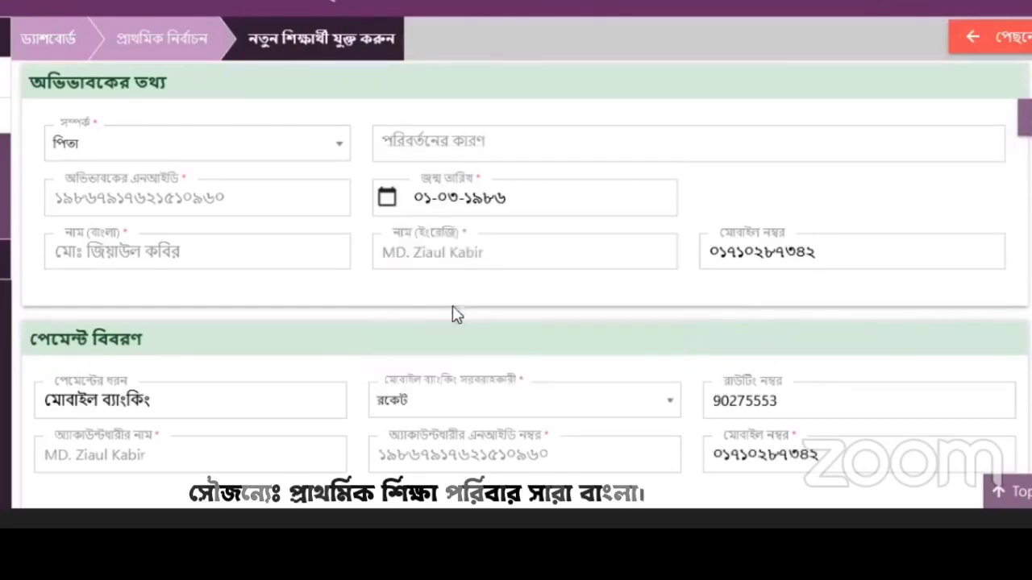
left_click(550, 413)
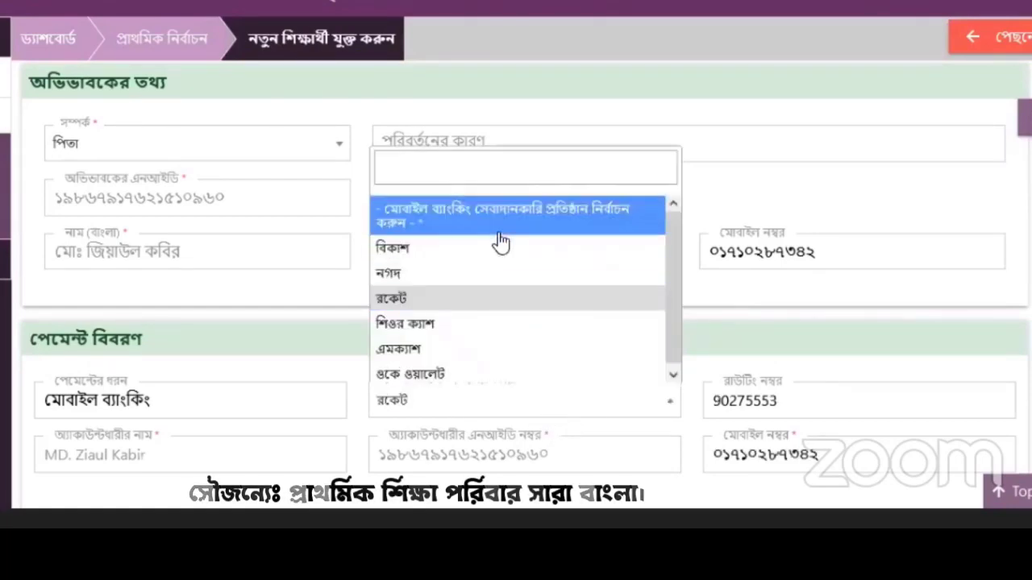
left_click(468, 250)
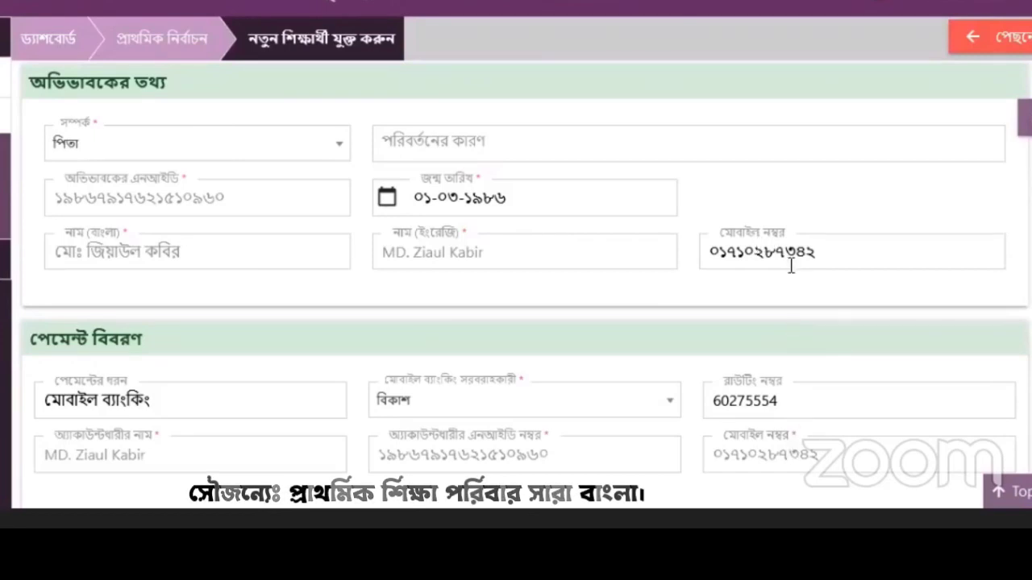
left_click(826, 249)
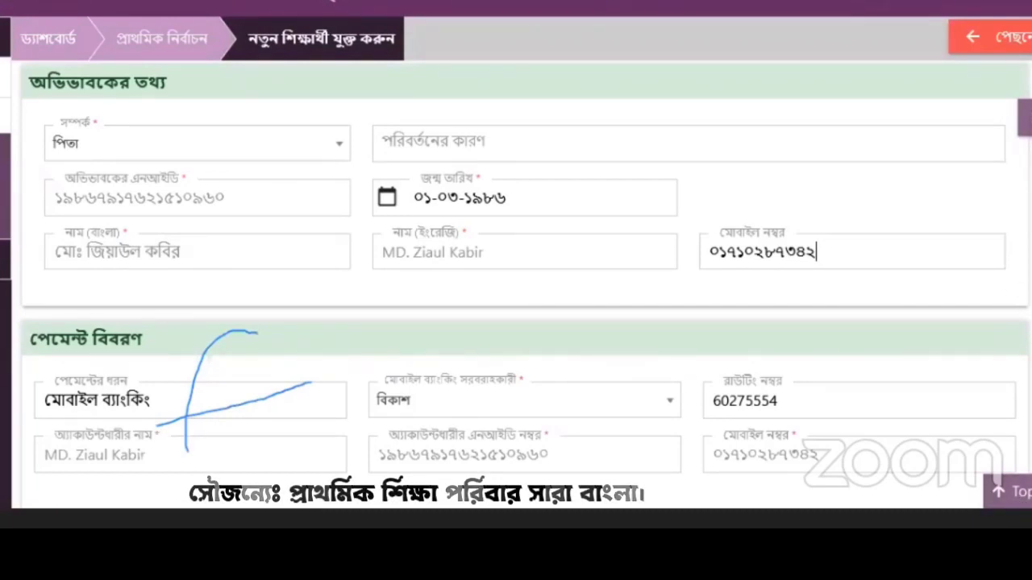
scroll(516, 283, "up", 15)
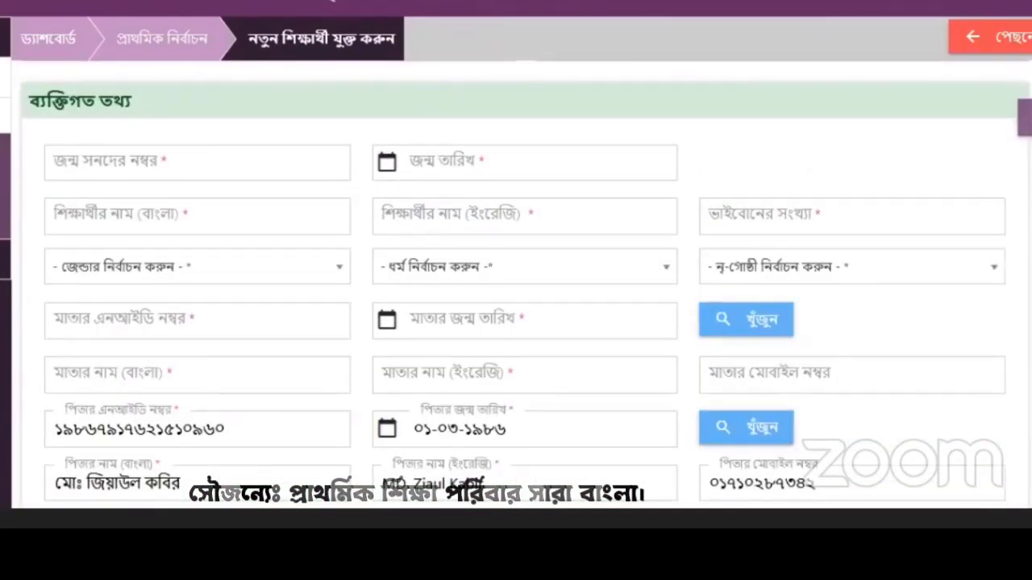
Step: Scroll through every section of the completed student form to review it before saving
scroll(516, 282, "down", 1)
scroll(515, 283, "down", 4)
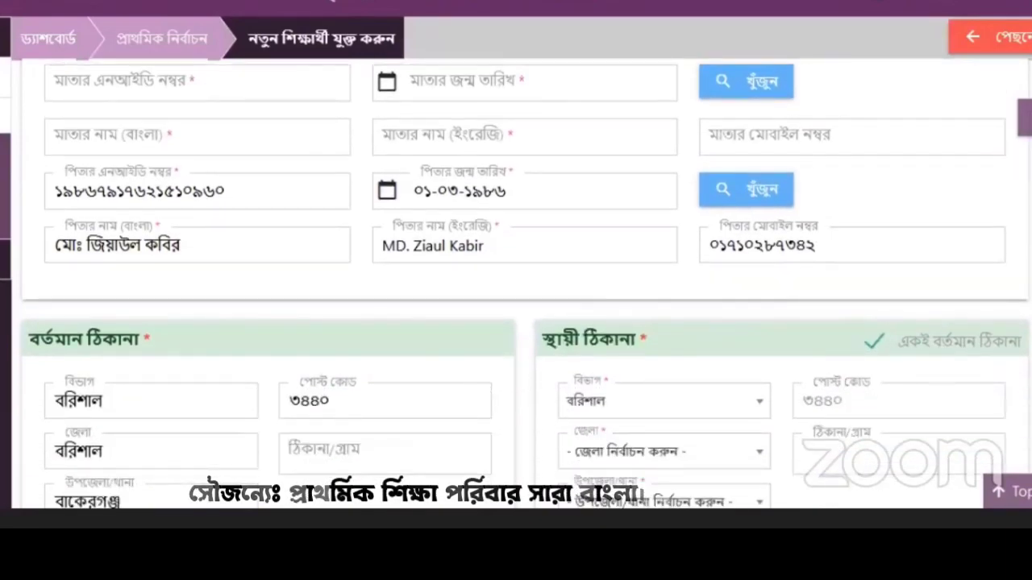
scroll(516, 282, "down", 4)
scroll(516, 282, "down", 6)
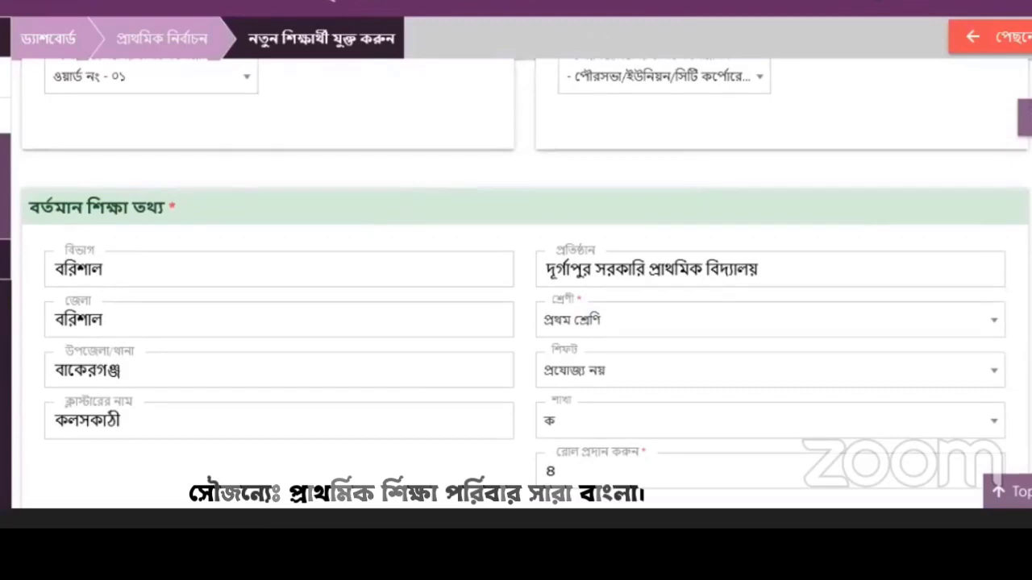
scroll(516, 282, "down", 3)
scroll(515, 282, "down", 6)
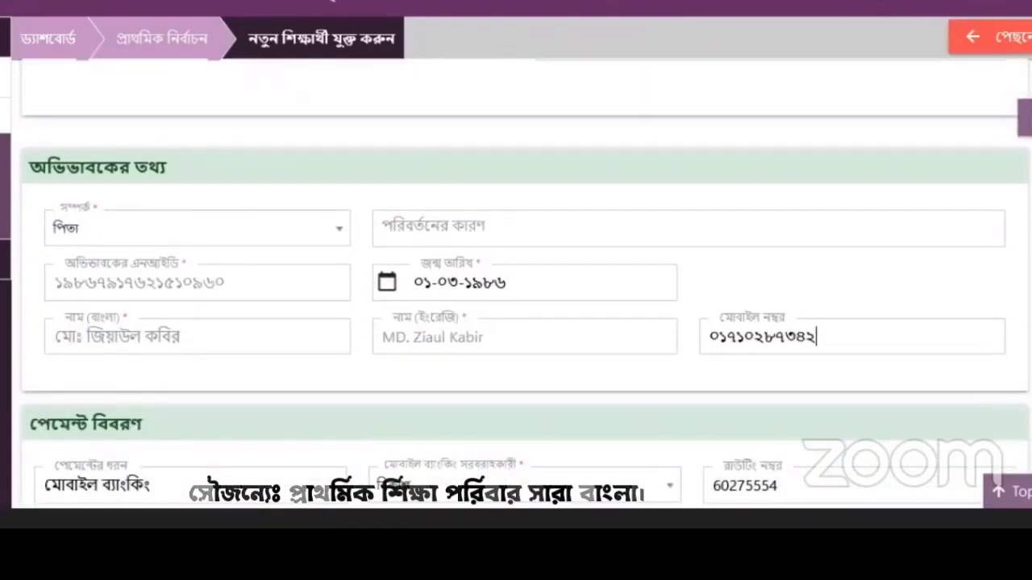
scroll(515, 282, "down", 1)
scroll(516, 282, "down", 3)
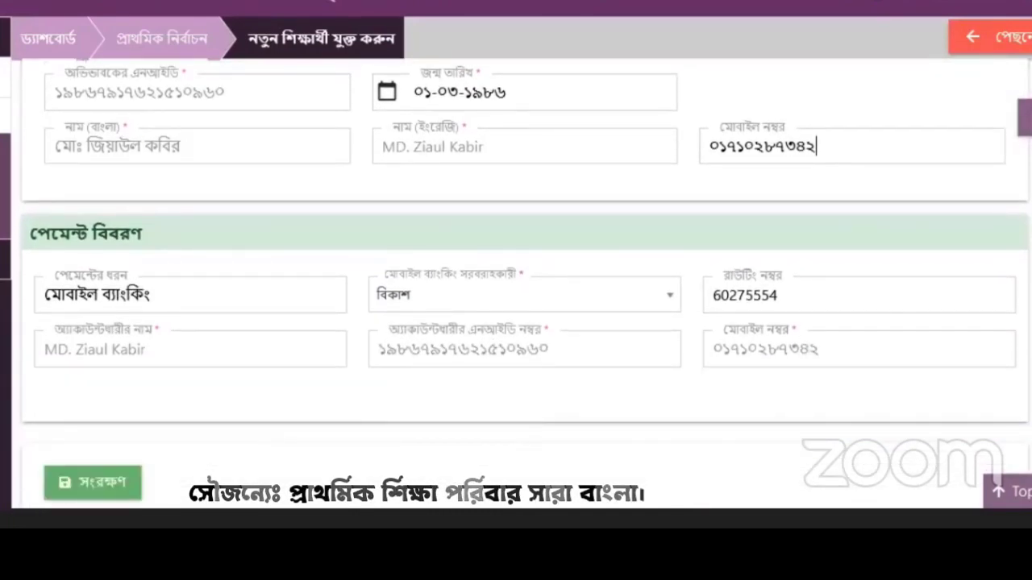
scroll(516, 282, "down", 1)
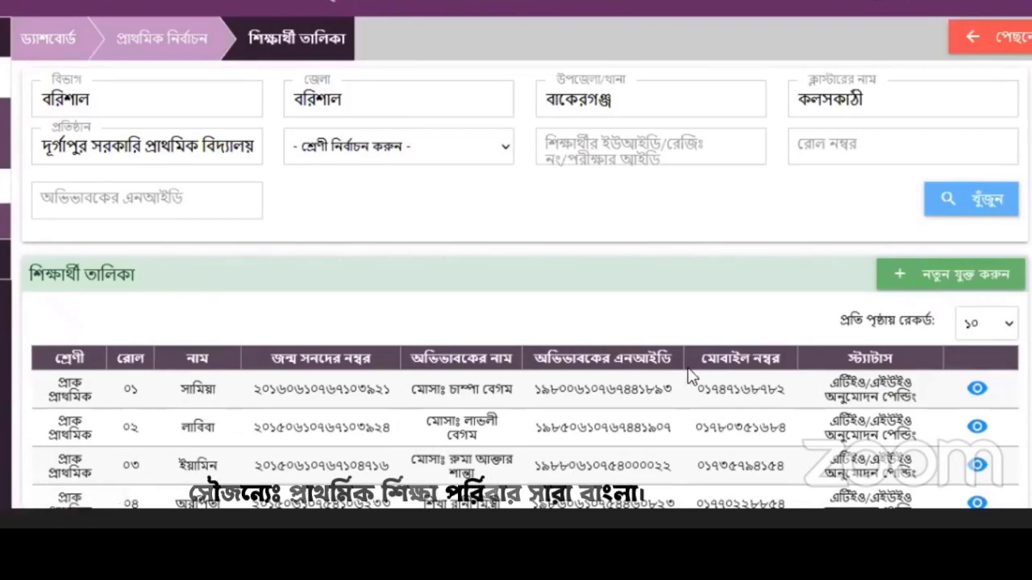
Step: Show ১০০ records per page in the student list and scroll through the entries
scroll(91, 456, "down", 4)
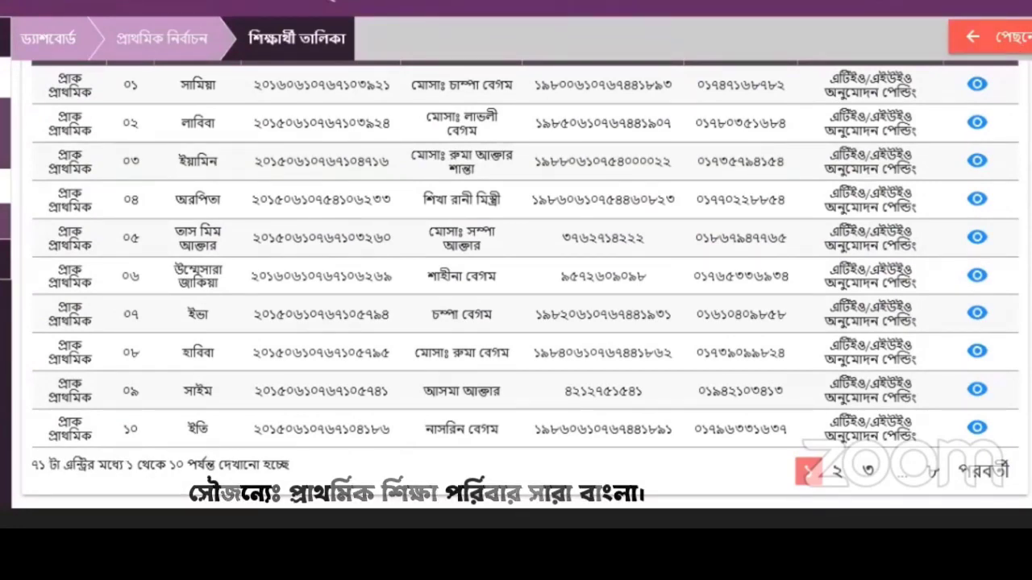
scroll(979, 301, "up", 4)
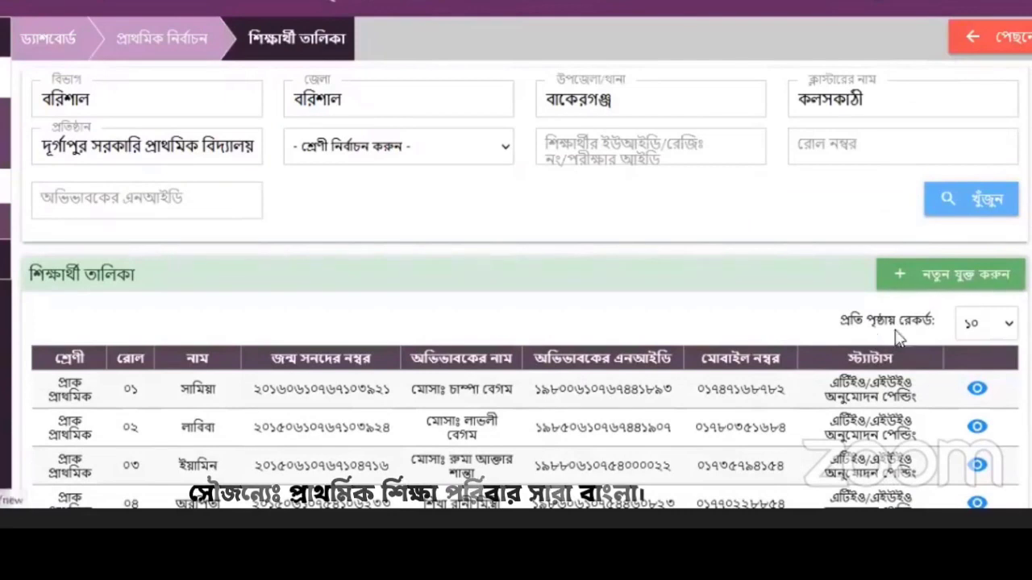
left_click(1008, 328)
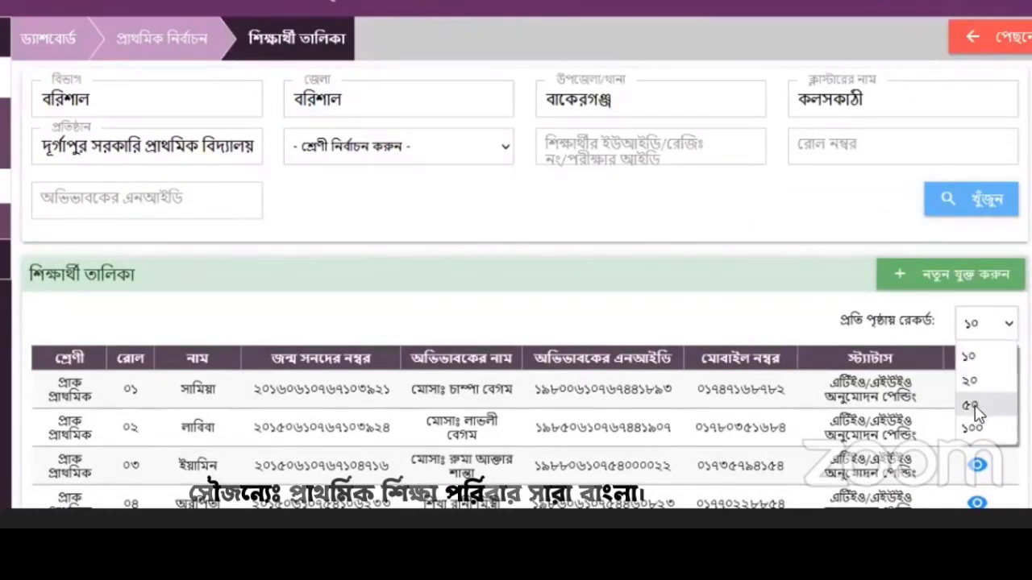
left_click(972, 428)
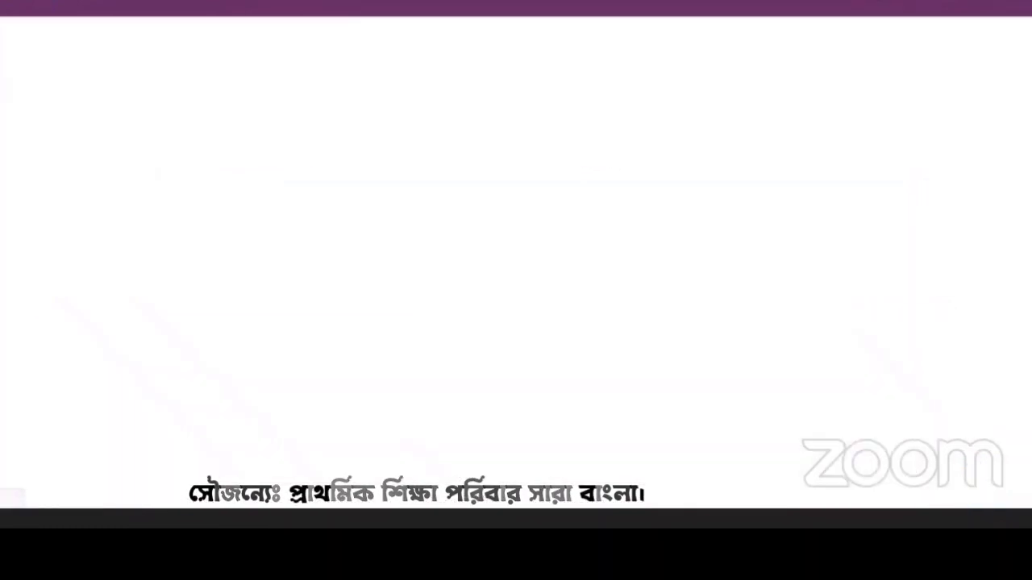
scroll(526, 282, "down", 5)
scroll(526, 282, "down", 15)
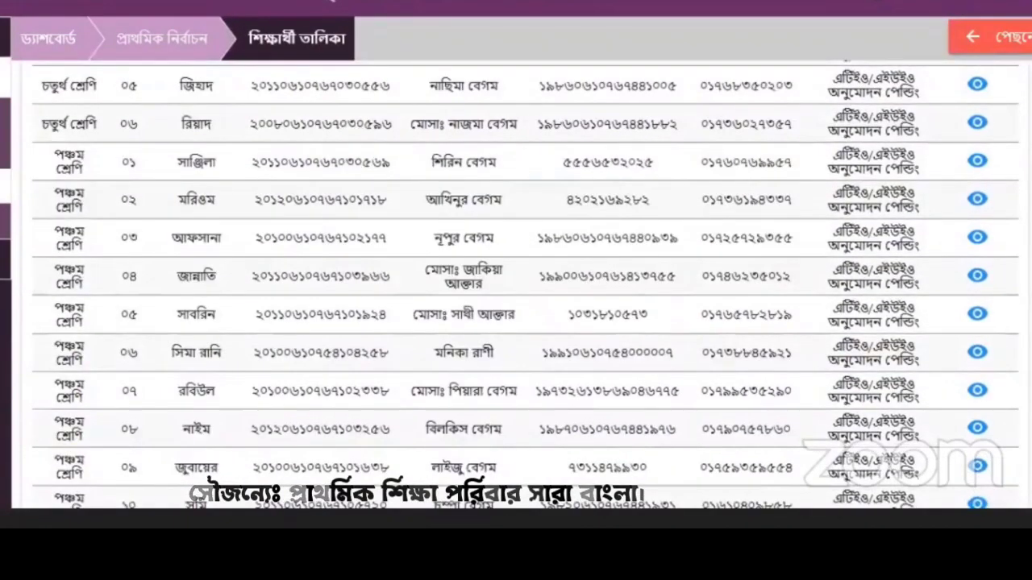
scroll(526, 282, "down", 3)
scroll(373, 150, "up", 20)
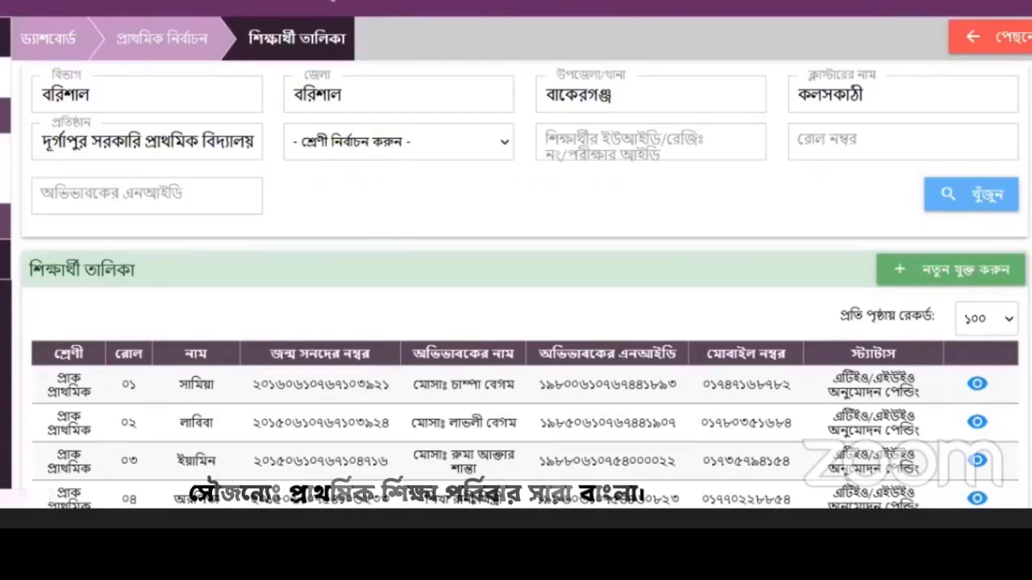
Step: Open the student list and filter it by class প্রথম শ্রেণি
left_click(4, 151)
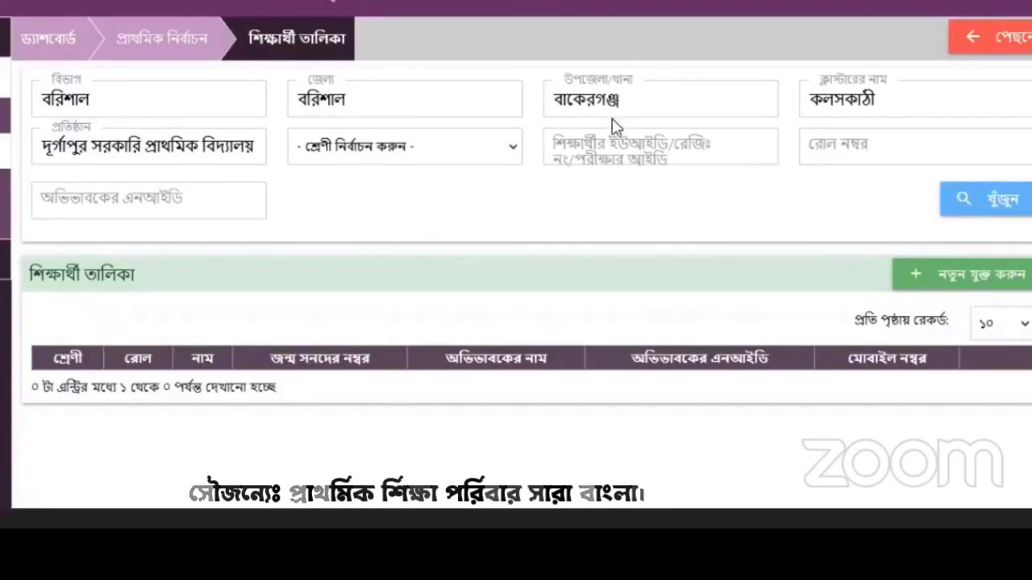
left_click(421, 150)
left_click(420, 149)
left_click(420, 150)
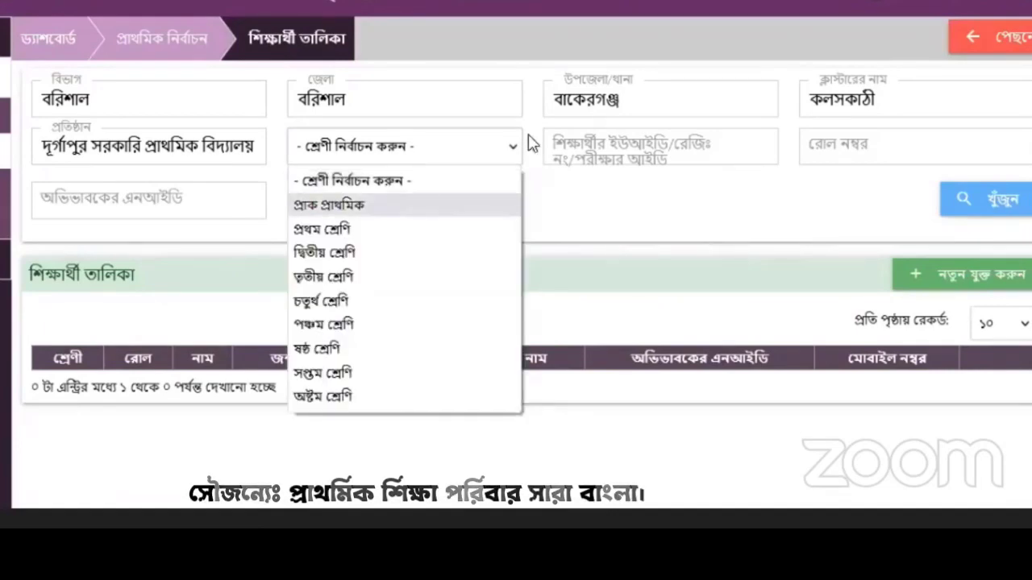
left_click(644, 149)
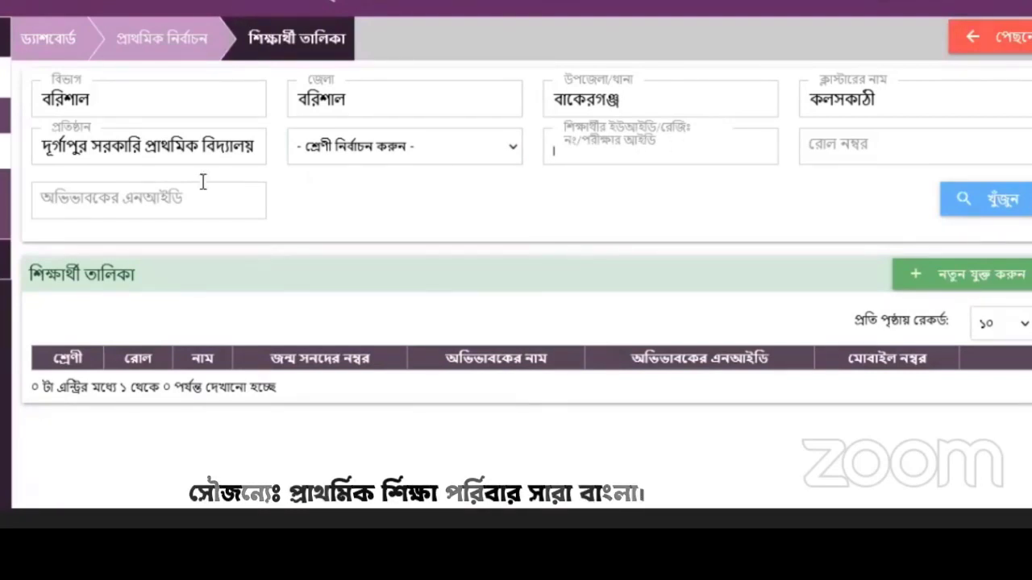
left_click(515, 156)
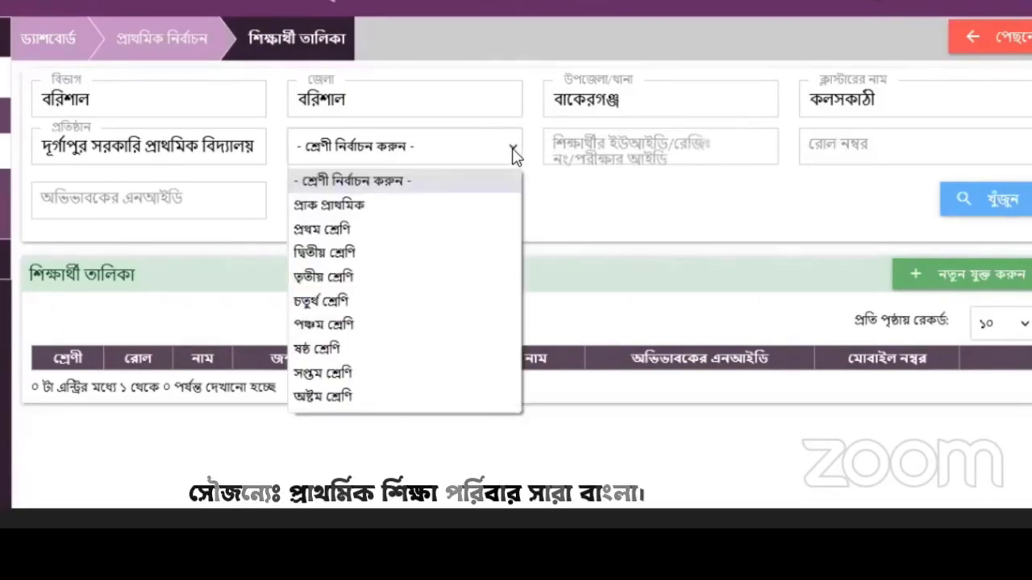
left_click(479, 236)
Step: Search for roll number 2, which finds no match, then clear the roll filter
left_click(846, 146)
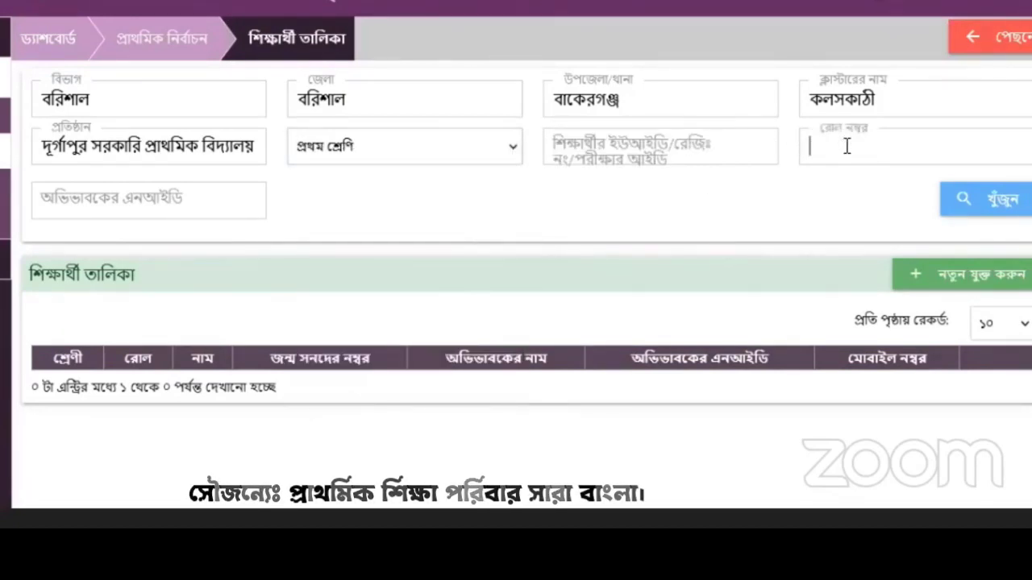
type("2")
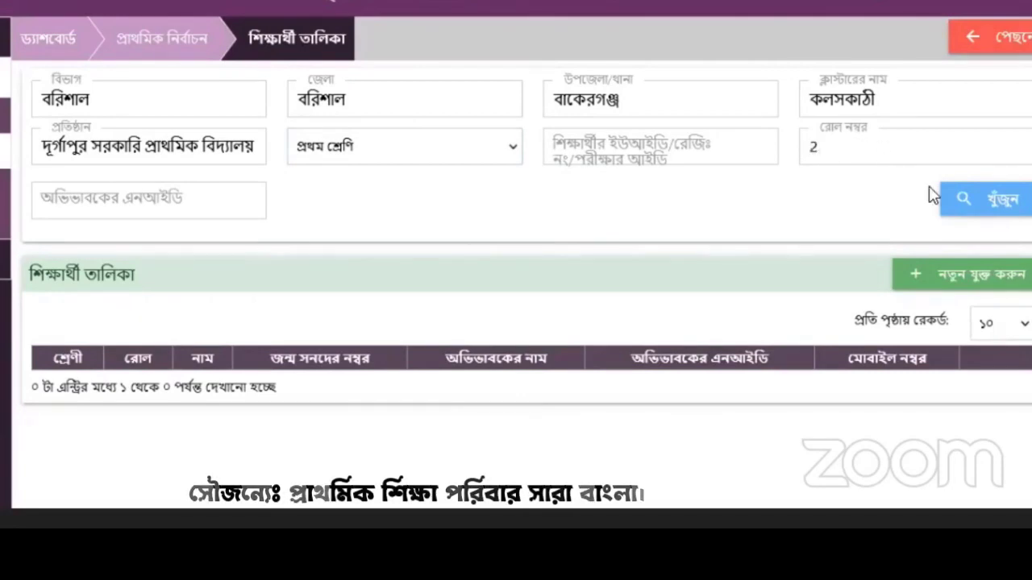
left_click(959, 199)
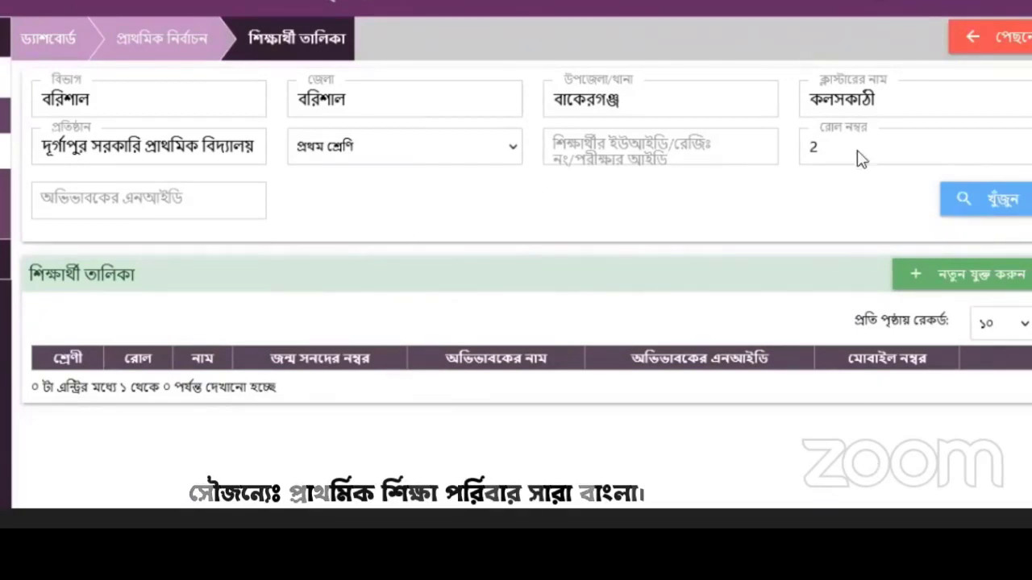
key("BackSpace")
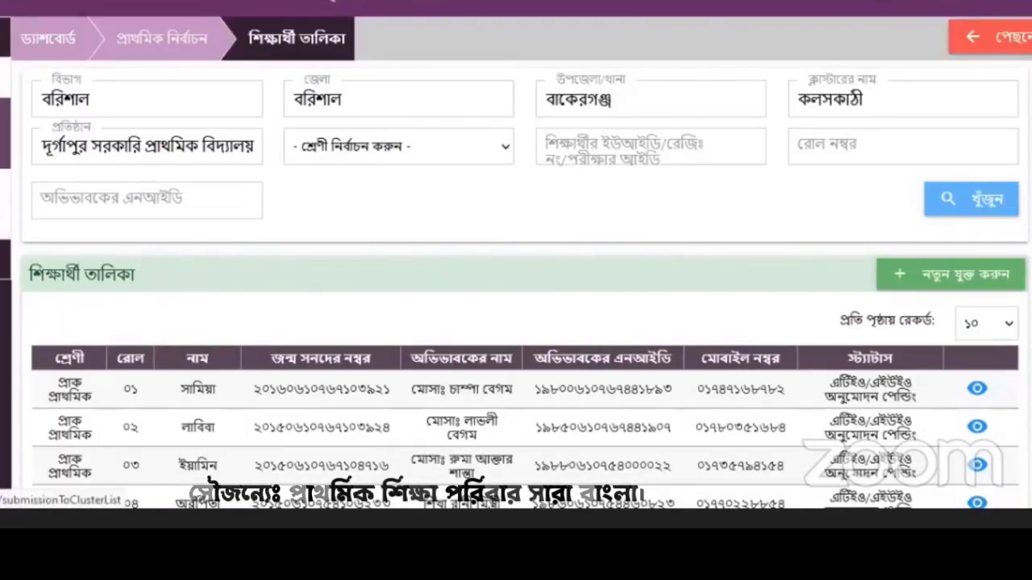
Step: Open the ক্লাস্টারে তালিকা জমাদান page and search without a class filter, returning 0 students
left_click(5, 187)
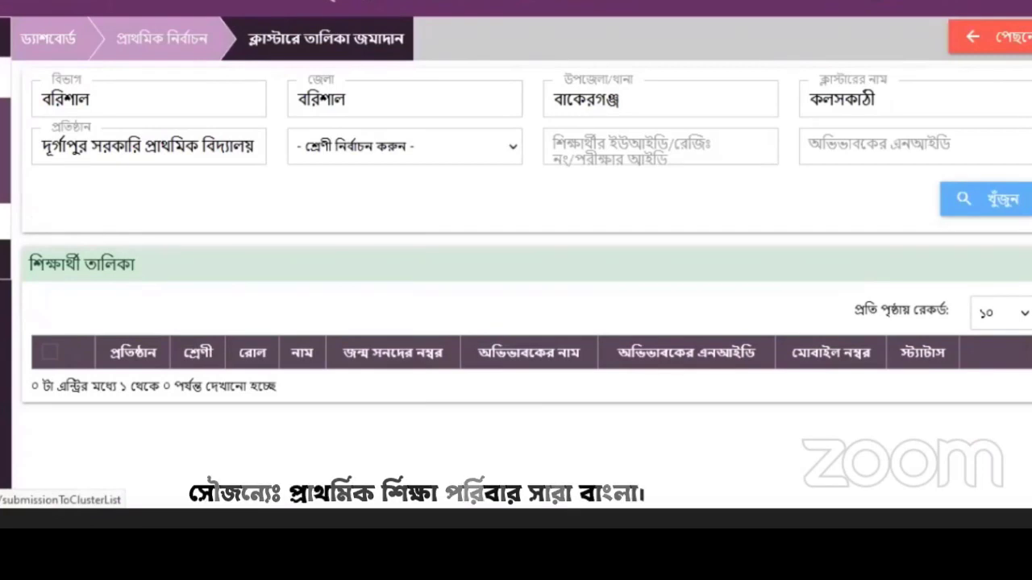
left_click(509, 150)
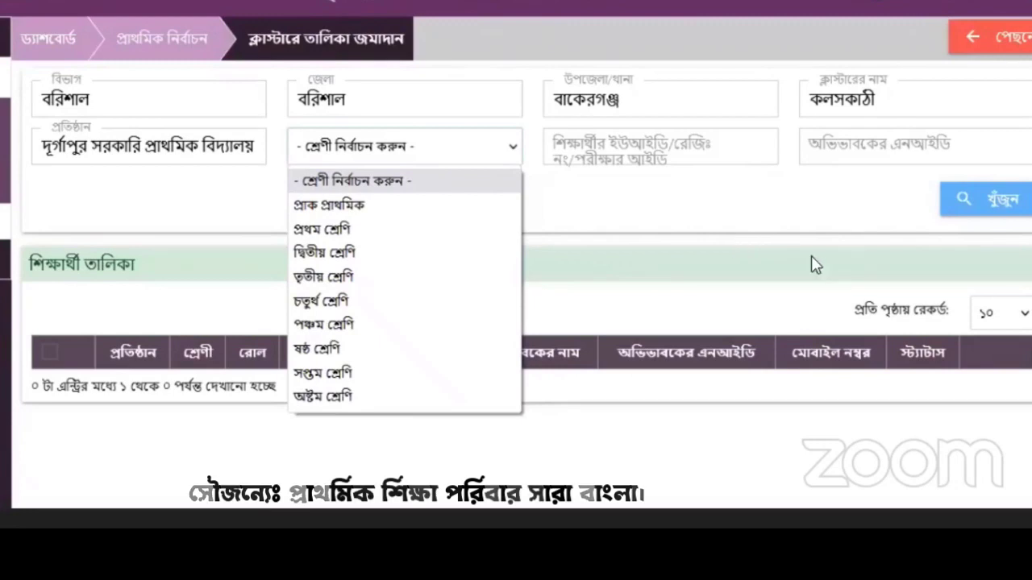
left_click(979, 207)
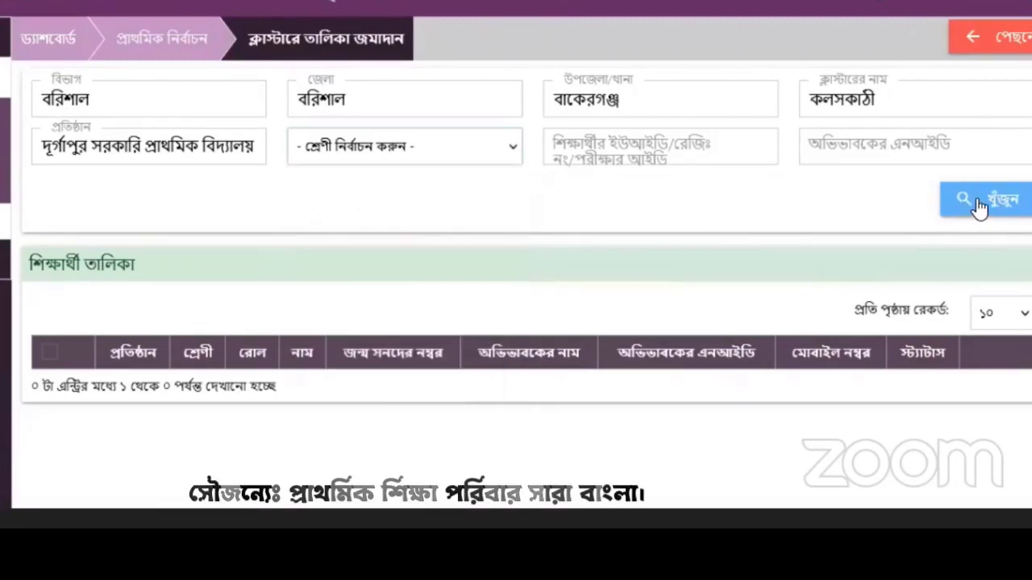
left_click(979, 207)
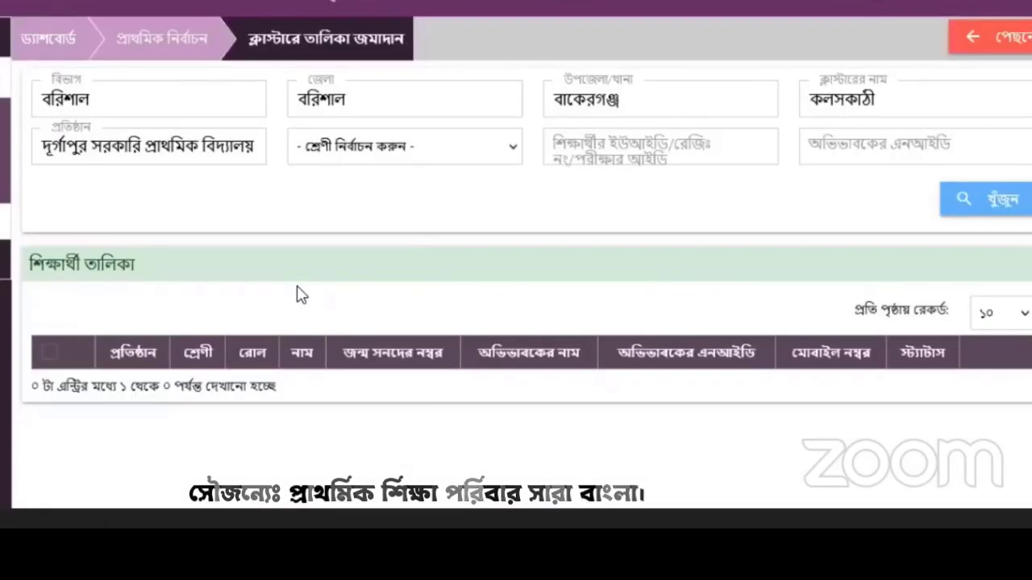